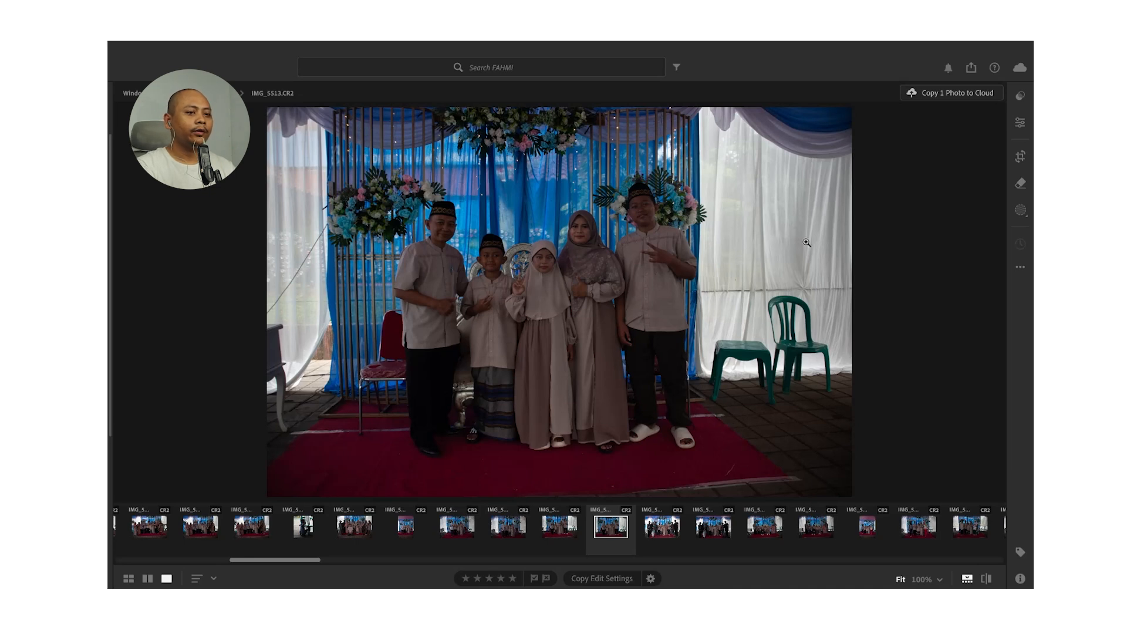
# Straighten the group photo automatically with the Crop tool's auto option.
pyautogui.click(1020, 157)
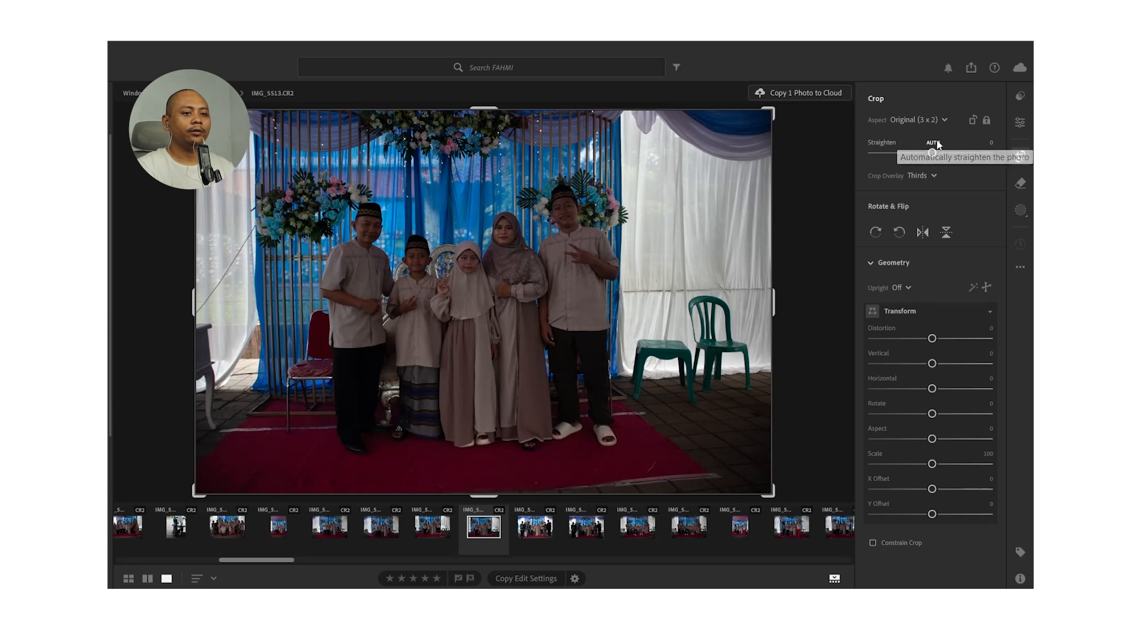
pyautogui.click(934, 143)
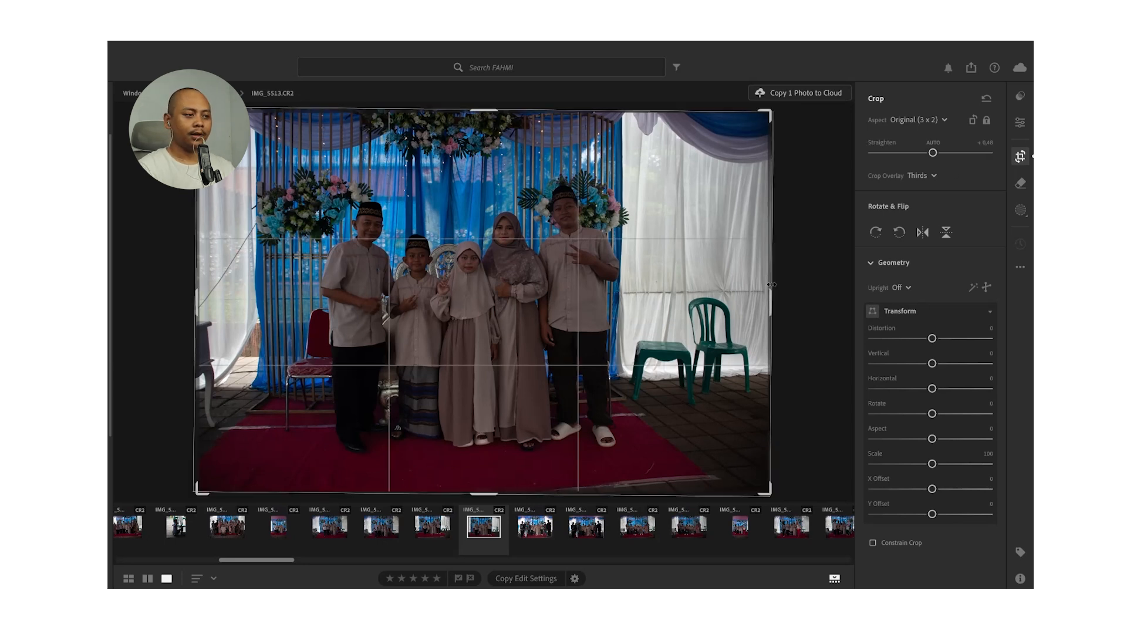
pyautogui.press('e')
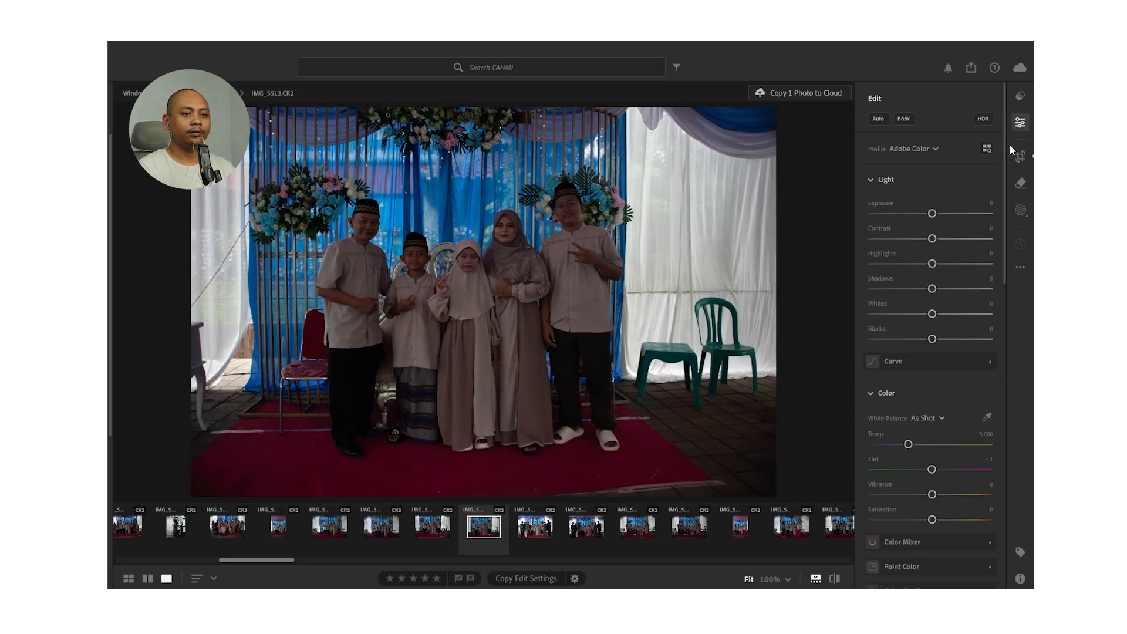
# Crop the photo to a 16 x 9 aspect ratio and reposition it slightly upward in the frame around the group.
pyautogui.click(1022, 156)
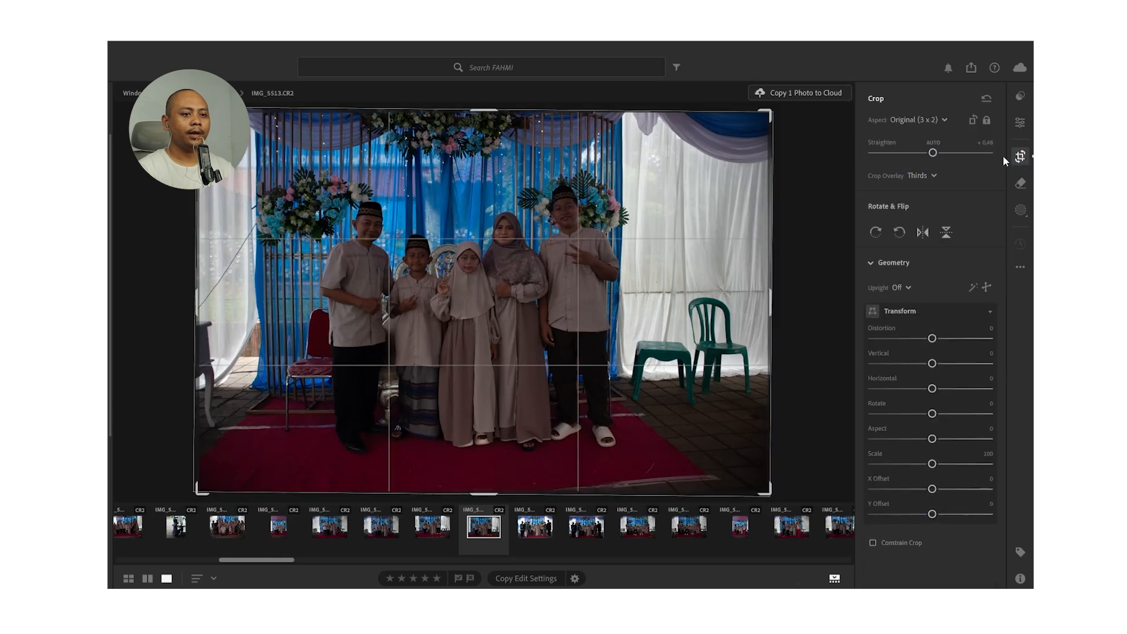
pyautogui.click(929, 116)
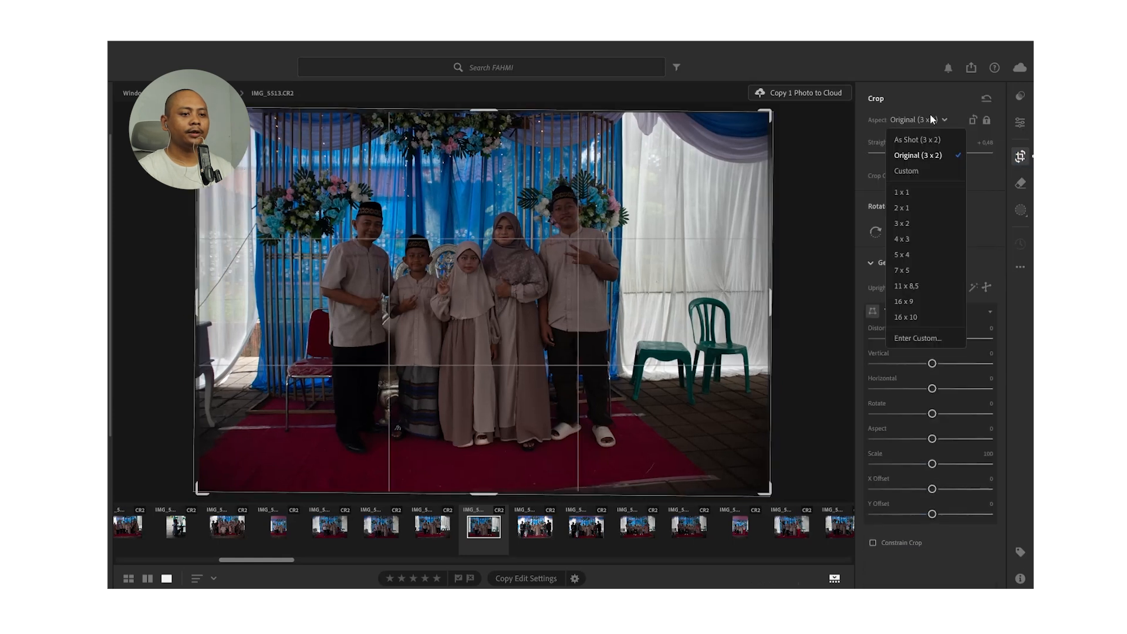
pyautogui.click(930, 307)
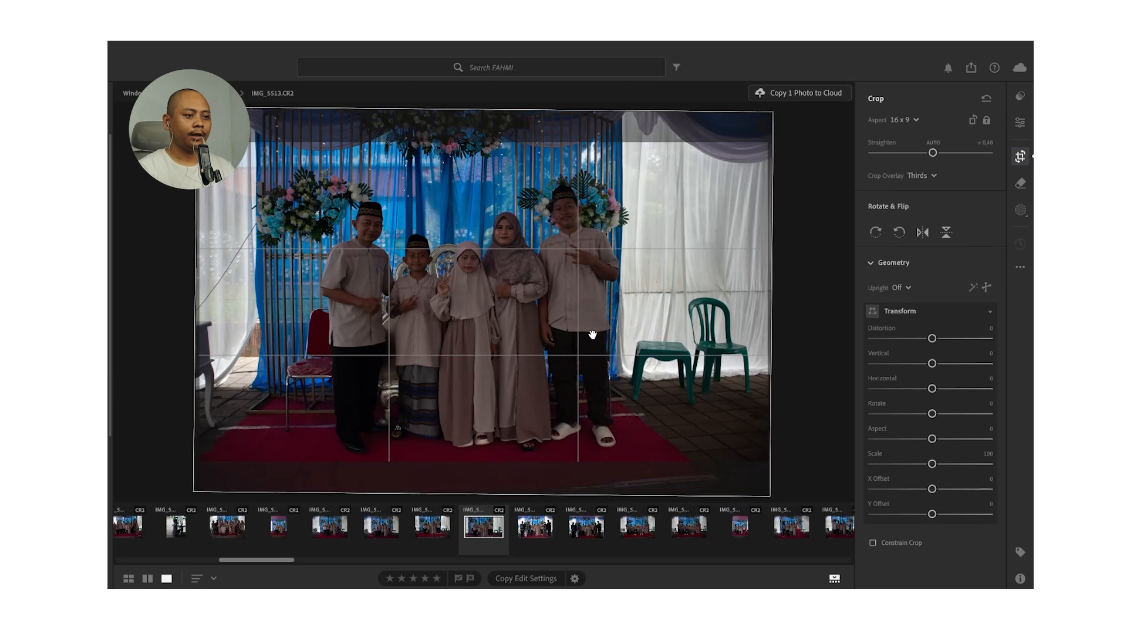
pyautogui.moveTo(564, 325); pyautogui.dragTo(583, 317)
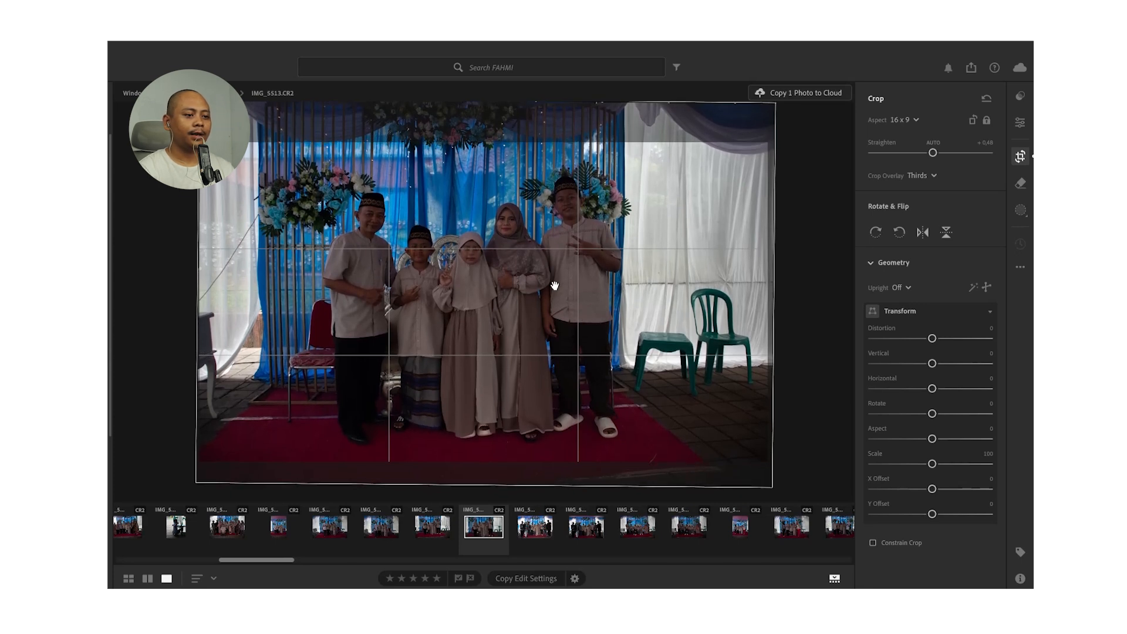
pyautogui.press('Return')
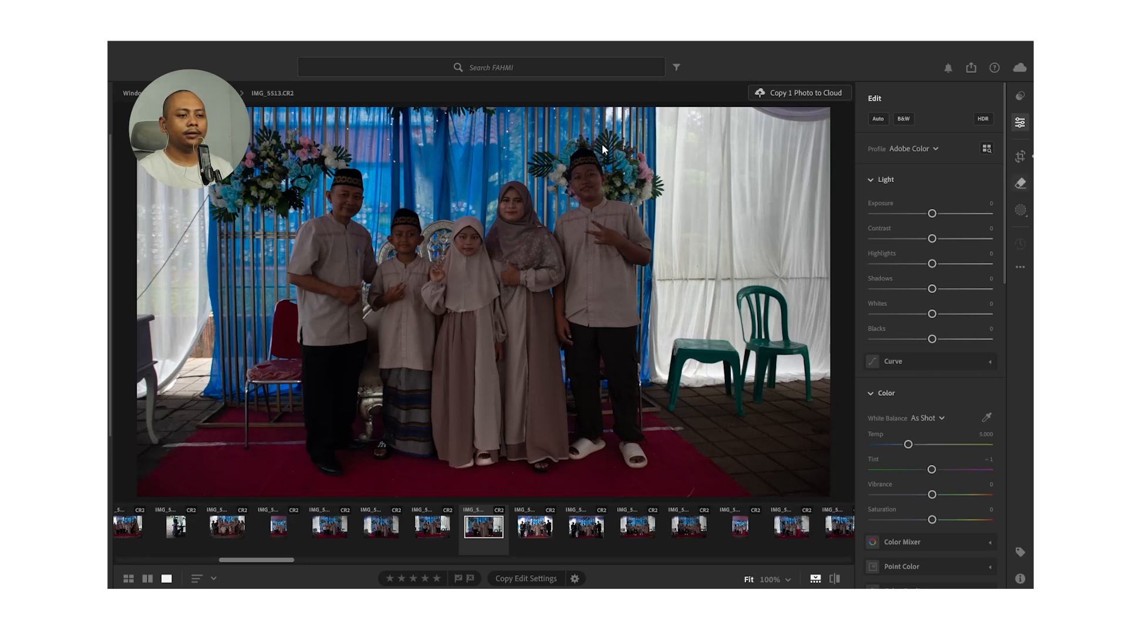
# Remove the green chair and stool beside the group with the generative Remove tool at brush size 13, and compare with the original.
pyautogui.press('h')
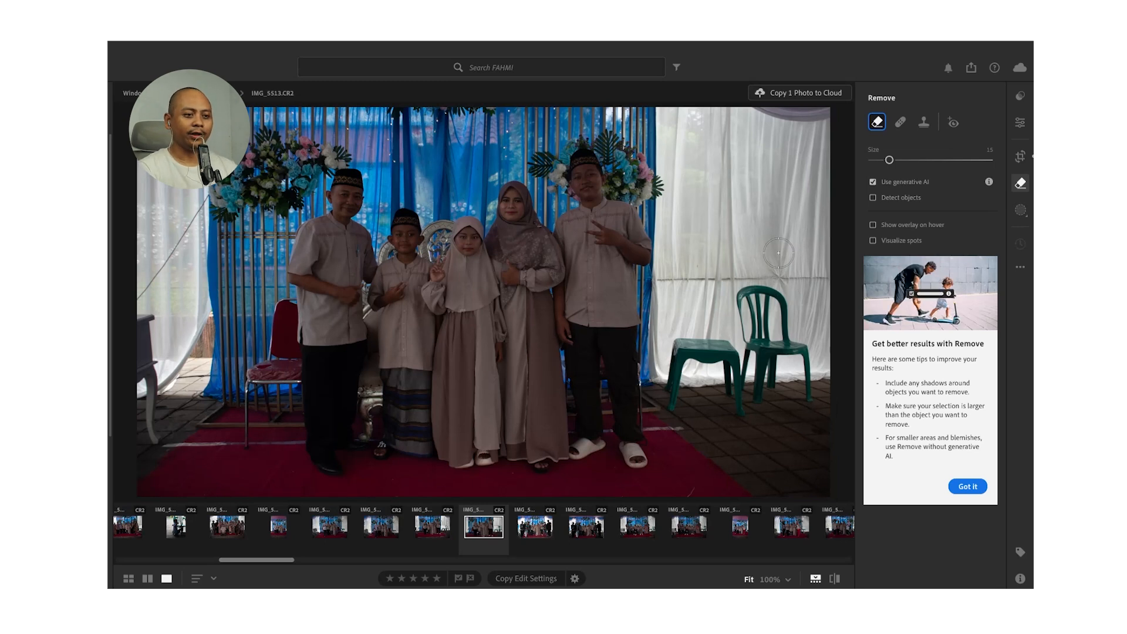
pyautogui.press('[')
pyautogui.press('[')
pyautogui.press('[')
pyautogui.press('[')
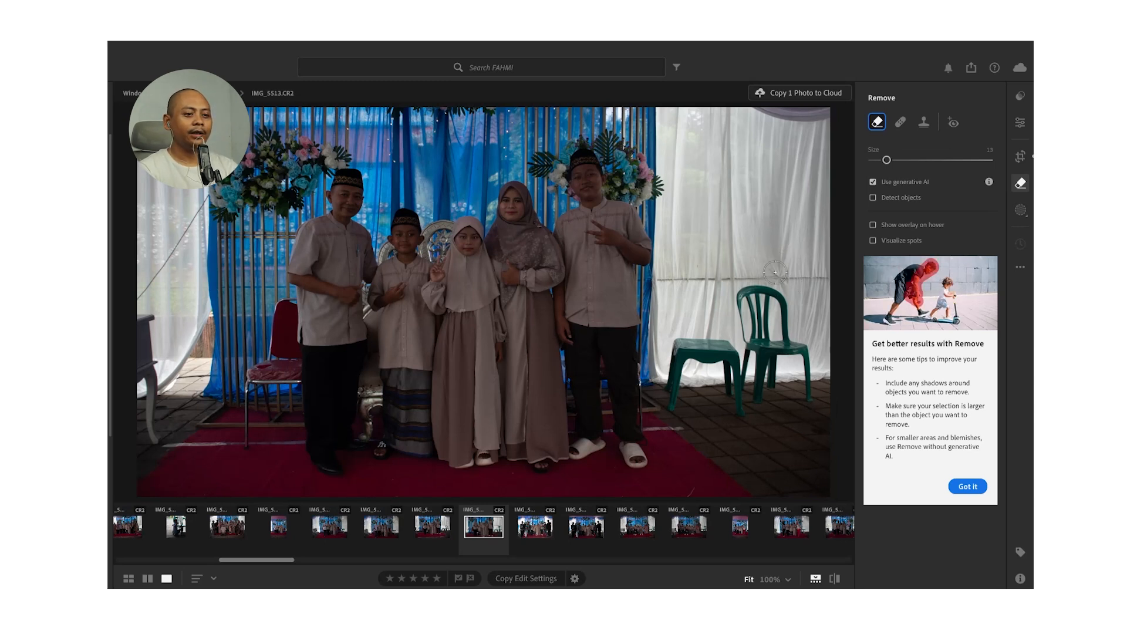
pyautogui.press(']')
pyautogui.press(']')
pyautogui.press(']')
pyautogui.press(']')
pyautogui.press('[')
pyautogui.press('[')
pyautogui.press('[')
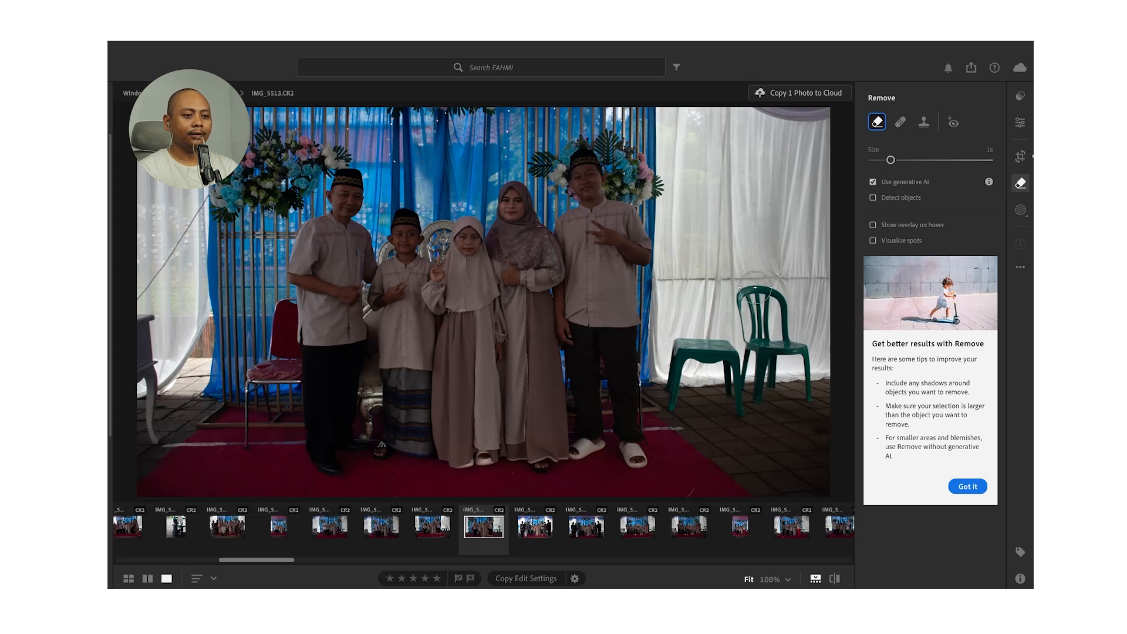
pyautogui.press(']')
pyautogui.press(']')
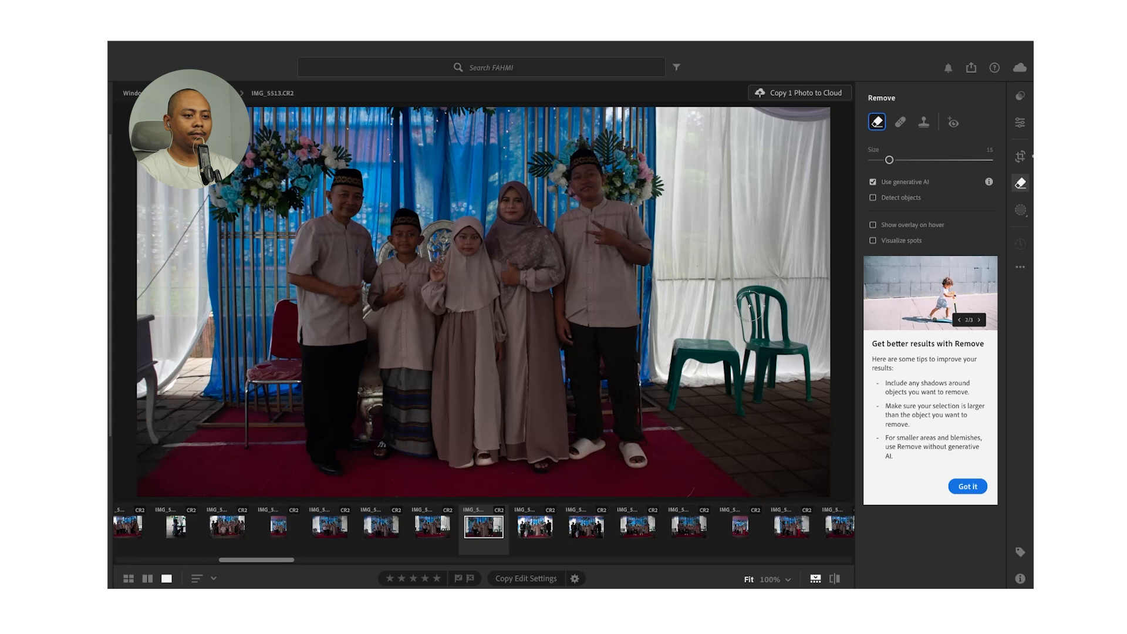
pyautogui.press('[')
pyautogui.press('[')
pyautogui.press('[')
pyautogui.press('[')
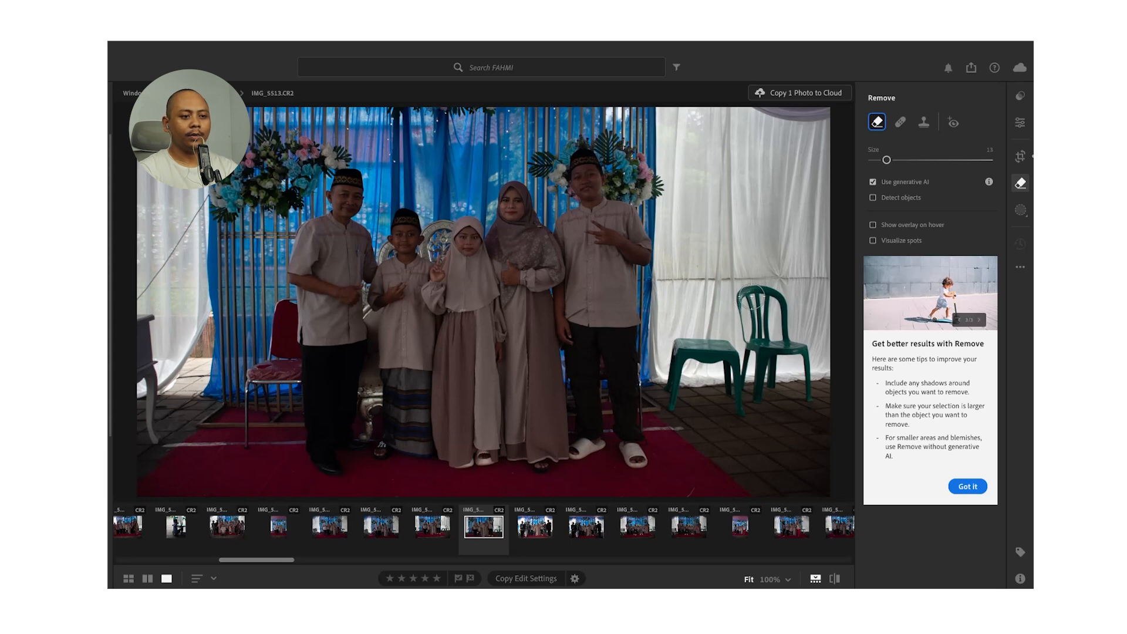
pyautogui.press(']')
pyautogui.press(']')
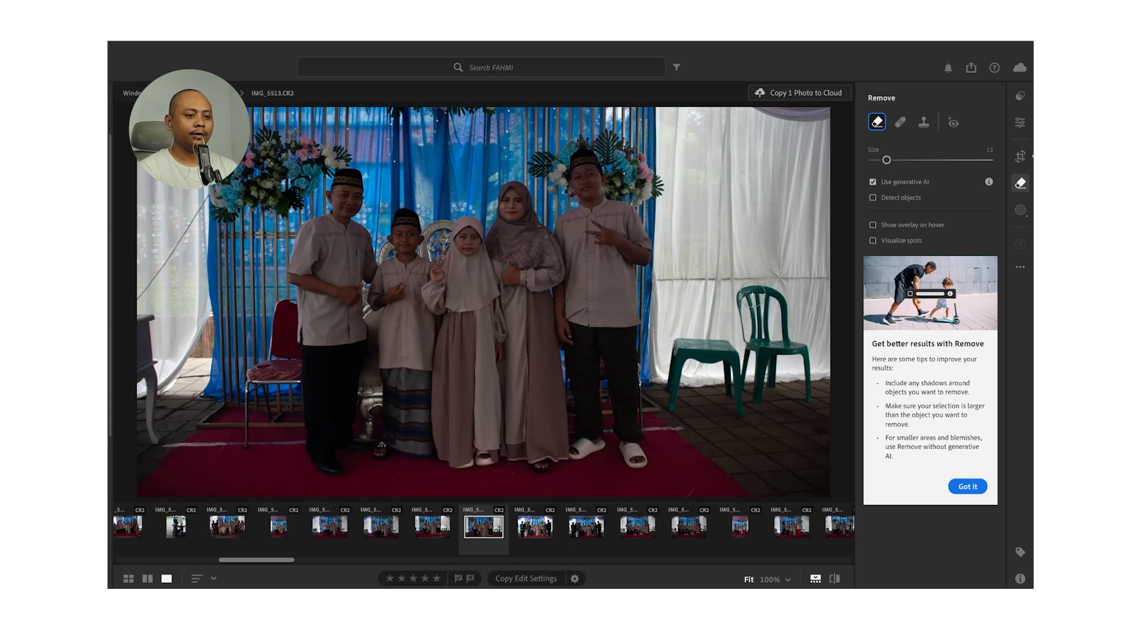
pyautogui.moveTo(756, 290)
pyautogui.mouseDown()
pyautogui.moveTo(734, 299)
pyautogui.moveTo(731, 361)
pyautogui.moveTo(698, 350)
pyautogui.moveTo(669, 376)
pyautogui.moveTo(672, 411)
pyautogui.moveTo(692, 361)
pyautogui.moveTo(734, 371)
pyautogui.moveTo(734, 405)
pyautogui.moveTo(695, 399)
pyautogui.moveTo(713, 376)
pyautogui.moveTo(761, 387)
pyautogui.moveTo(769, 284)
pyautogui.moveTo(795, 361)
pyautogui.moveTo(767, 385)
pyautogui.moveTo(766, 406)
pyautogui.moveTo(710, 406)
pyautogui.moveTo(769, 402)
pyautogui.moveTo(810, 358)
pyautogui.moveTo(787, 400)
pyautogui.moveTo(795, 380)
pyautogui.mouseUp()
pyautogui.moveTo(784, 317); pyautogui.dragTo(755, 292)
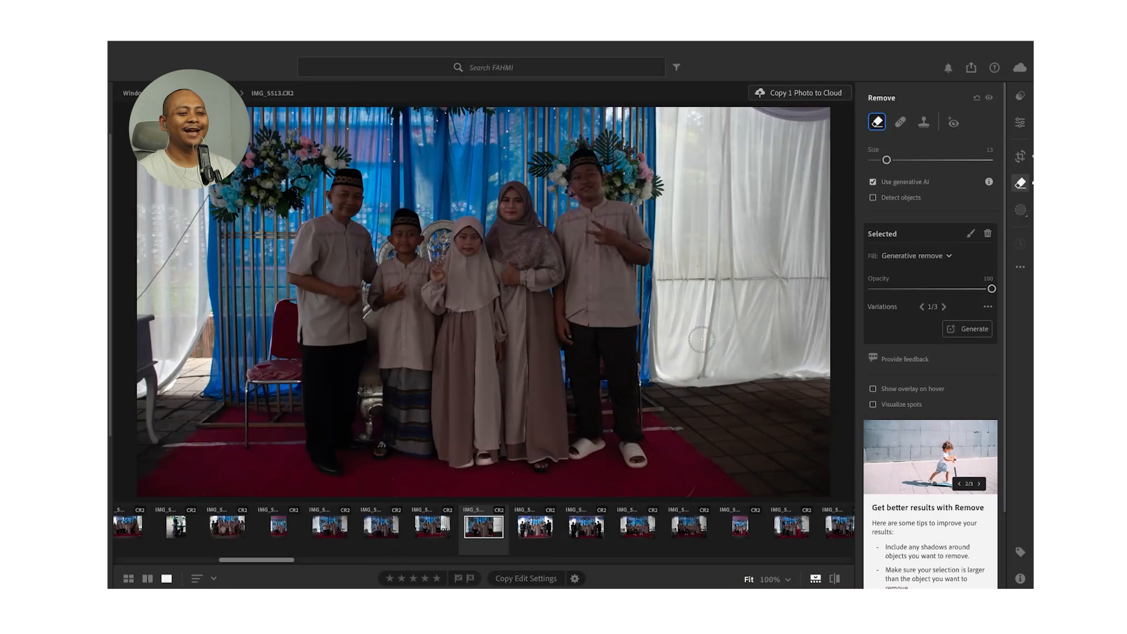
pyautogui.click(836, 578)
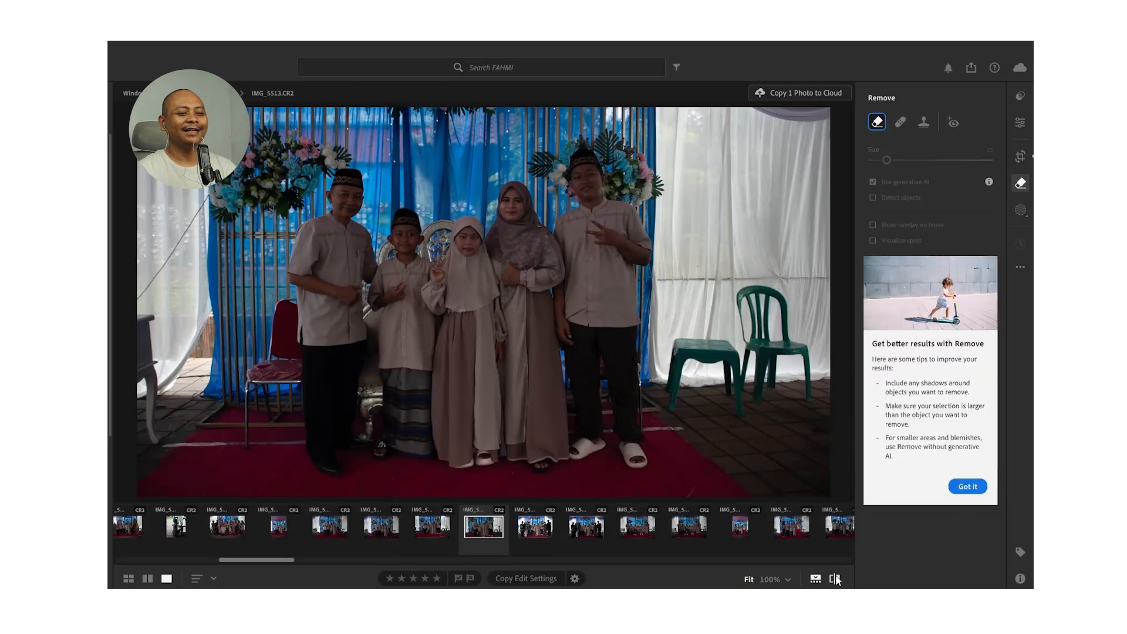
pyautogui.click(836, 578)
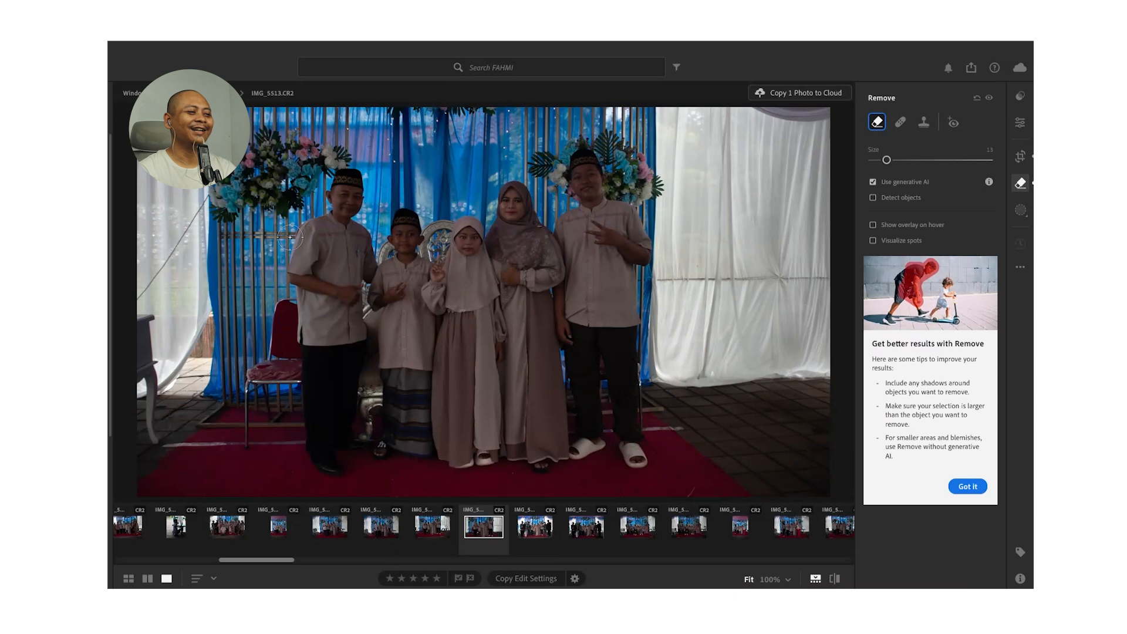
# Generatively remove the cable across the left white curtain at brush size 6 and the table at the photo's left edge with a larger brush.
pyautogui.scroll(-3, 201, 236)
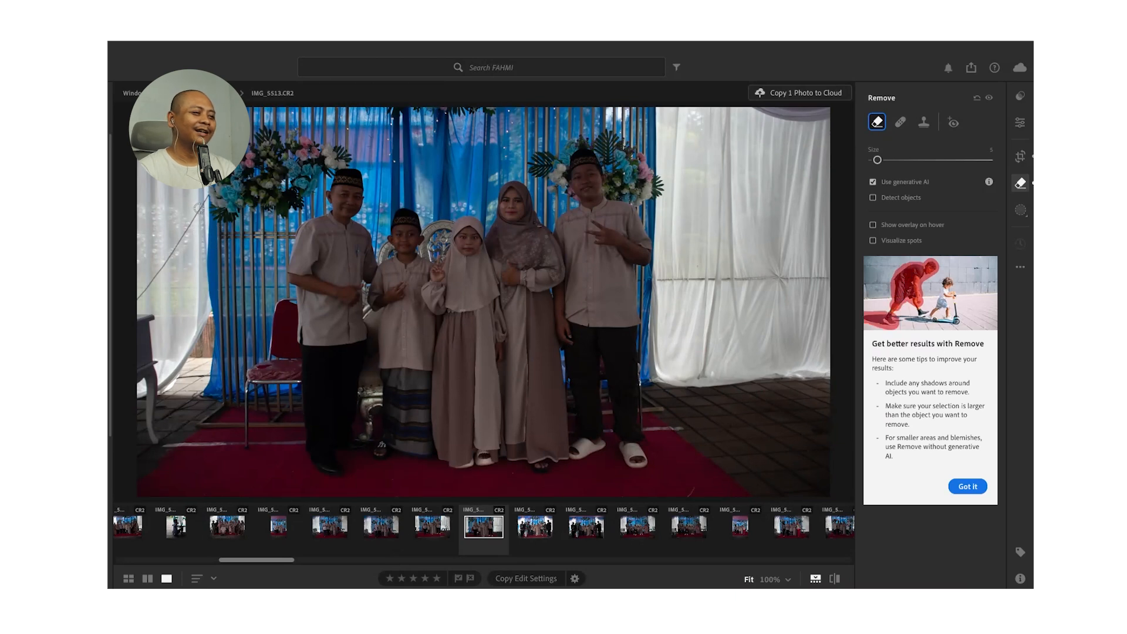
pyautogui.scroll(-1, 203, 200)
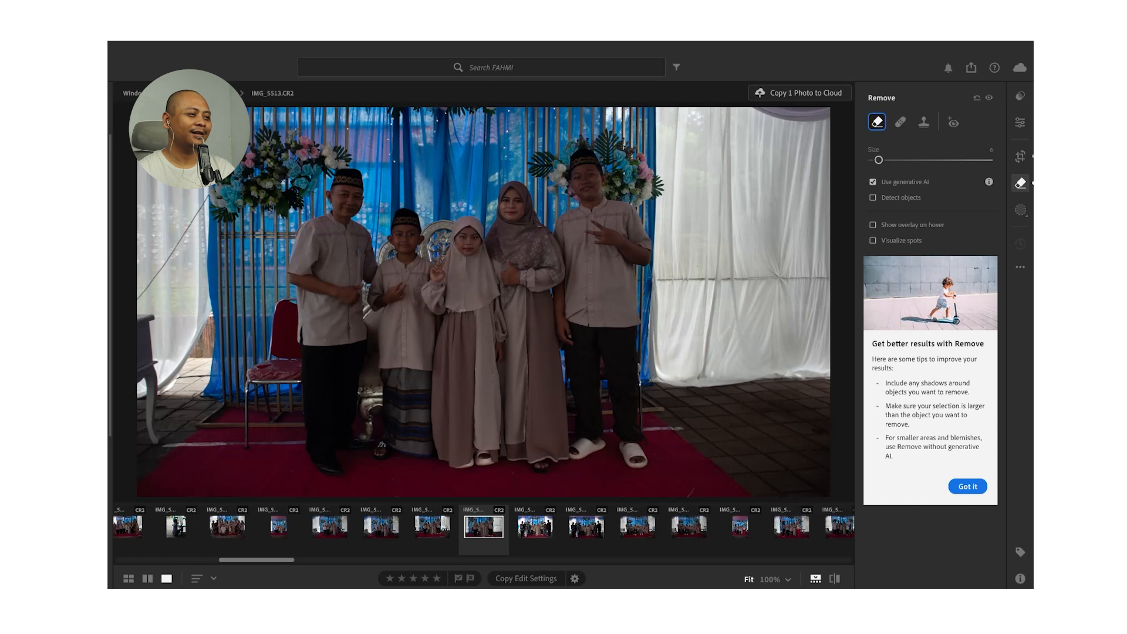
pyautogui.scroll(1, 203, 195)
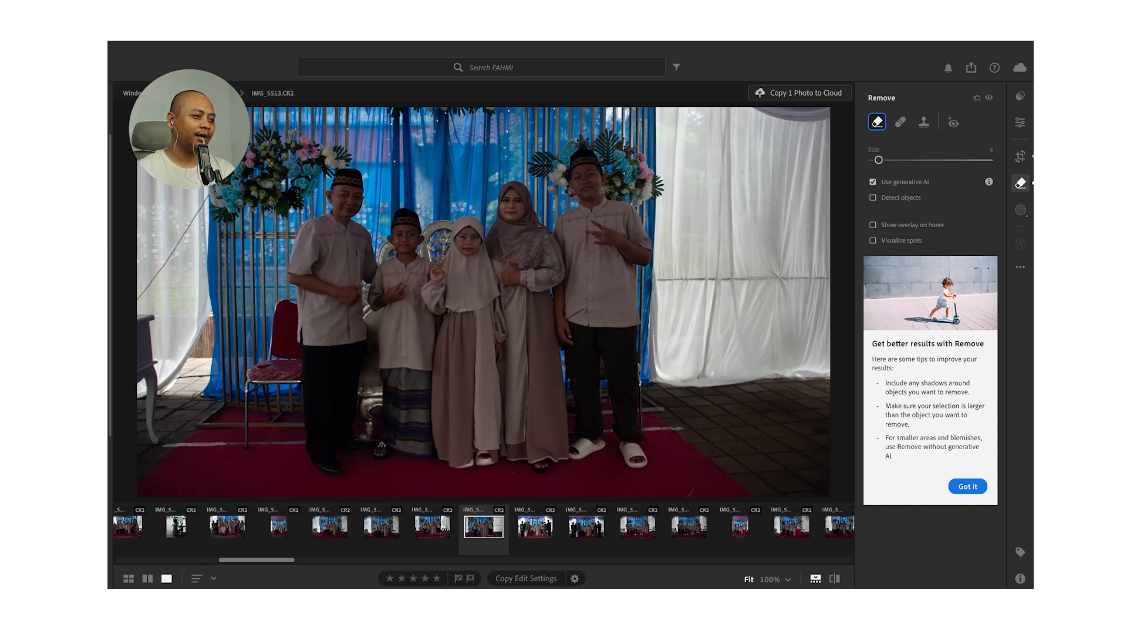
pyautogui.click(155, 195)
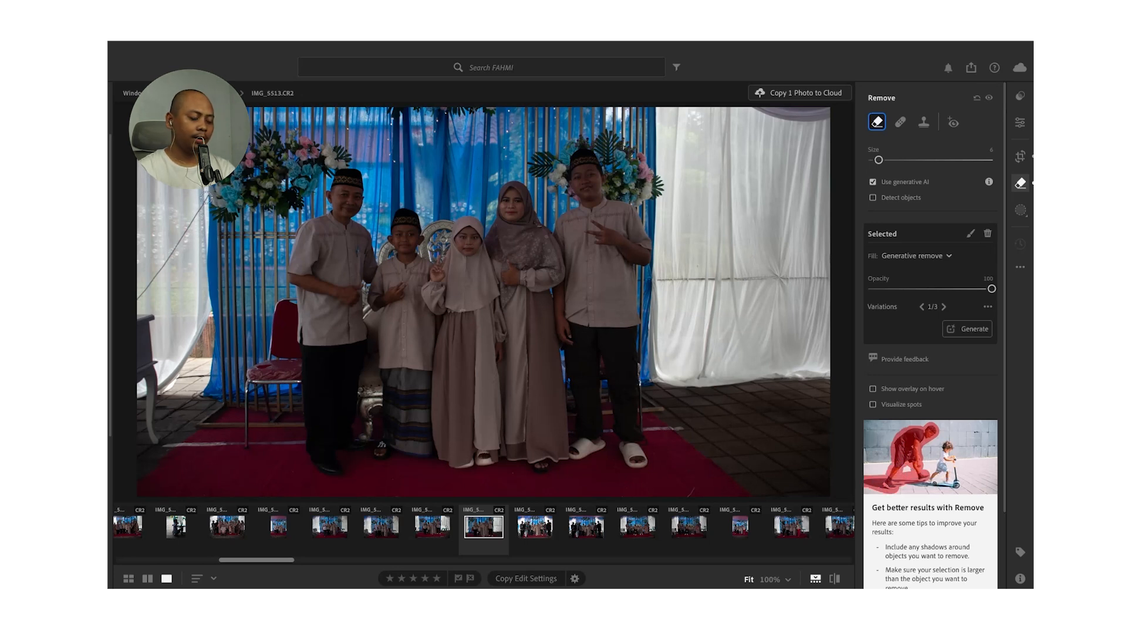
pyautogui.moveTo(206, 197); pyautogui.dragTo(198, 212)
pyautogui.moveTo(172, 251); pyautogui.dragTo(136, 301)
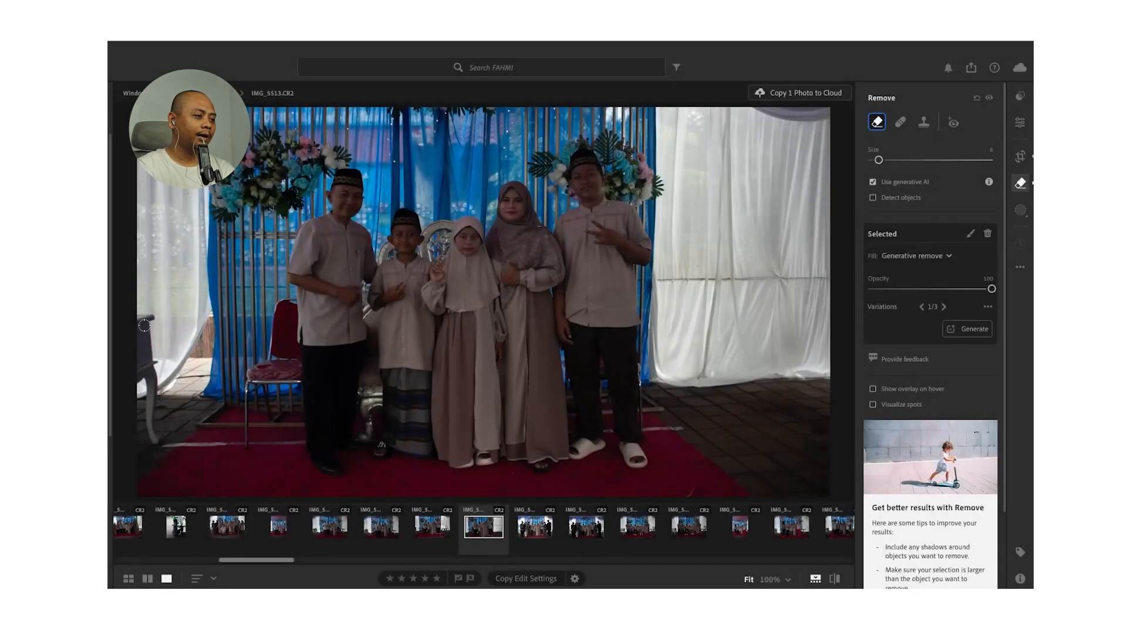
pyautogui.press(']')
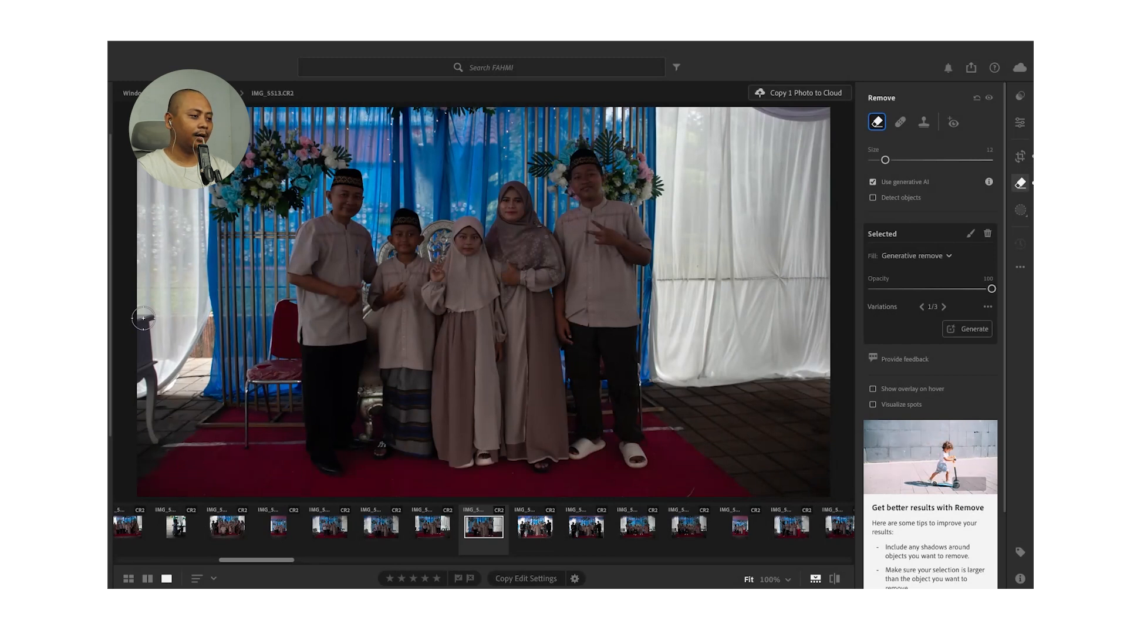
pyautogui.moveTo(143, 317)
pyautogui.mouseDown()
pyautogui.moveTo(152, 449)
pyautogui.moveTo(139, 430)
pyautogui.moveTo(143, 349)
pyautogui.moveTo(155, 385)
pyautogui.moveTo(149, 441)
pyautogui.mouseUp()
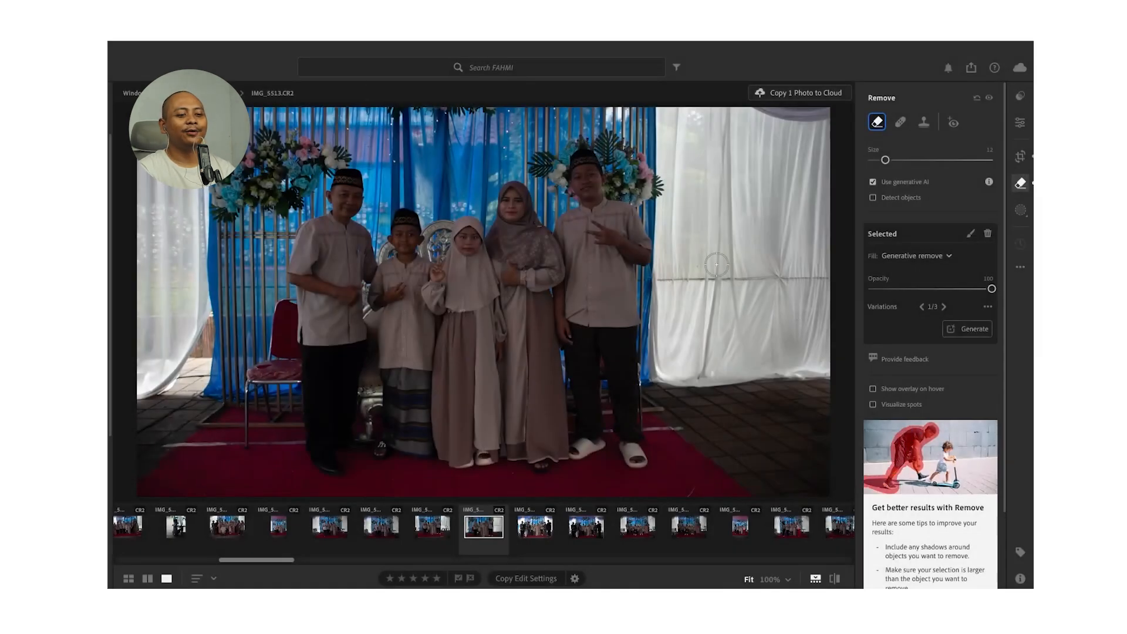
# Compare the retouched photo with the original to examine the areas where objects were removed.
pyautogui.click(834, 578)
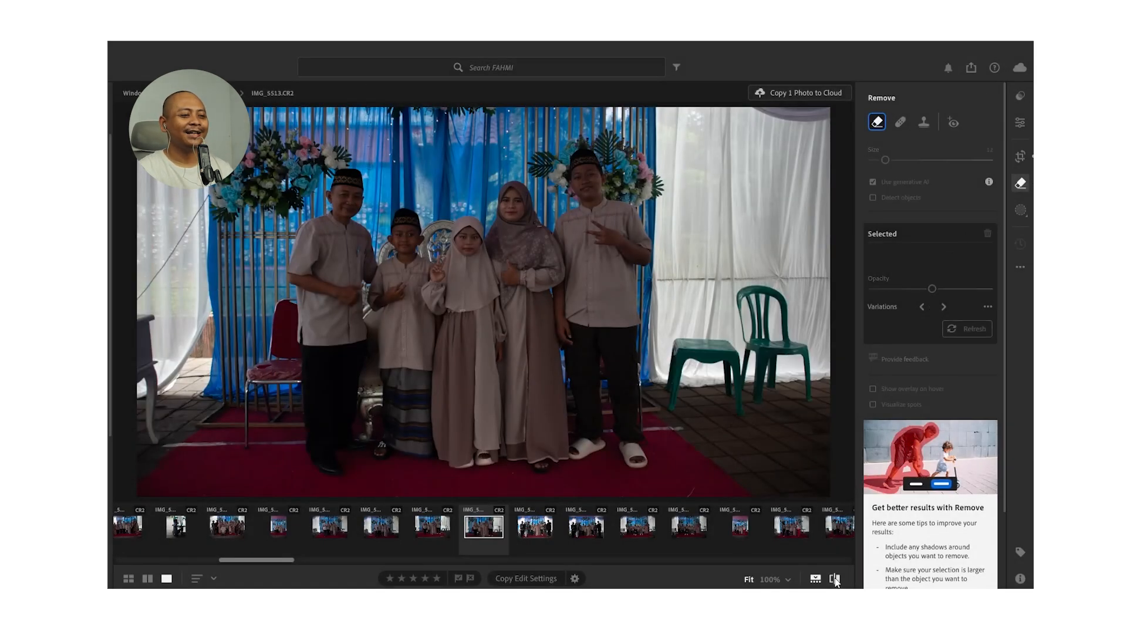
pyautogui.click(834, 580)
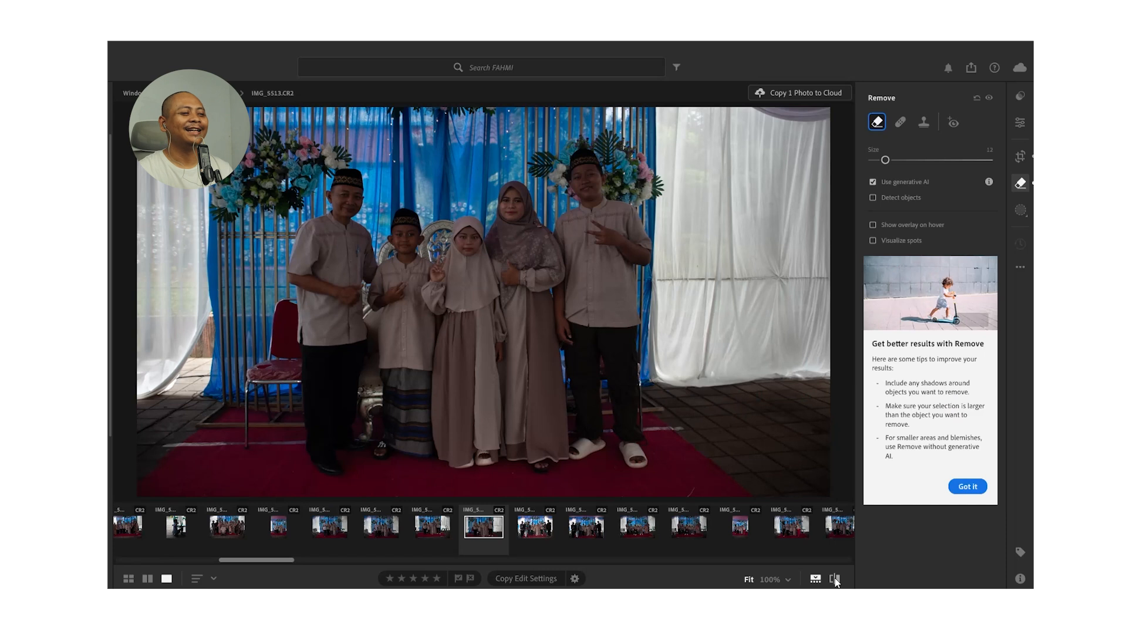
pyautogui.click(834, 580)
pyautogui.click(834, 580)
pyautogui.click(834, 580)
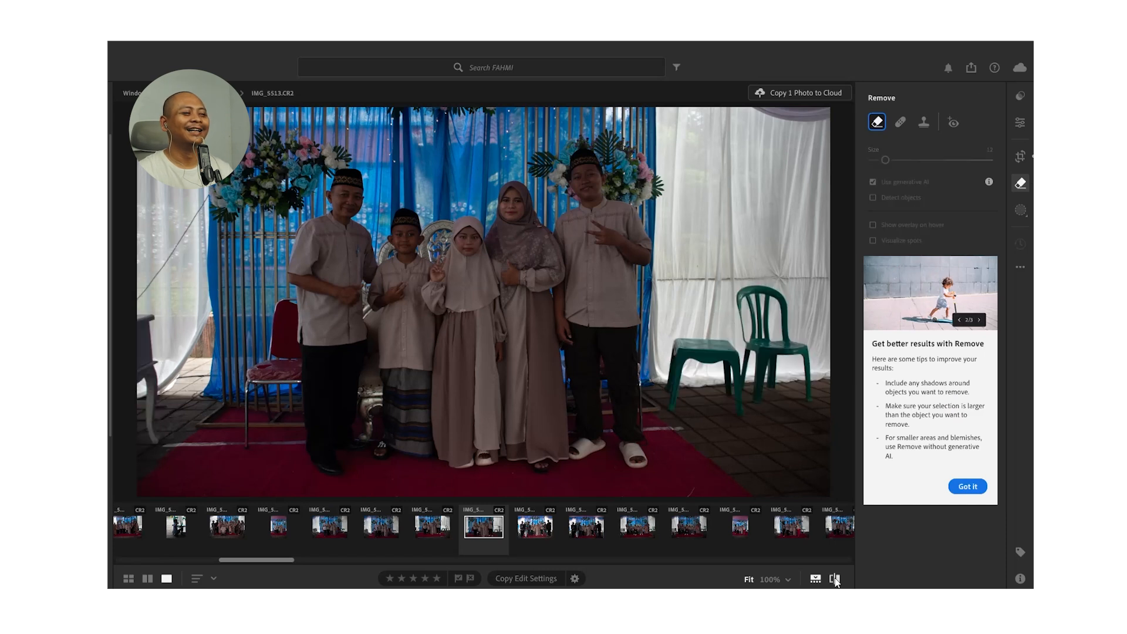
pyautogui.click(834, 580)
pyautogui.click(834, 580)
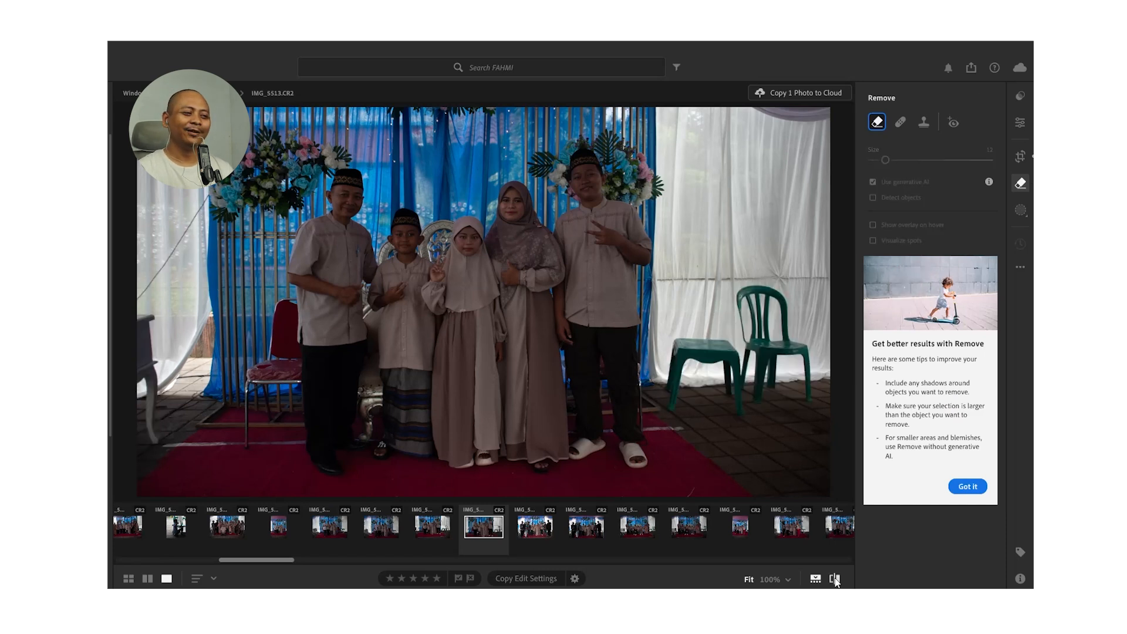
pyautogui.click(834, 580)
pyautogui.click(834, 580)
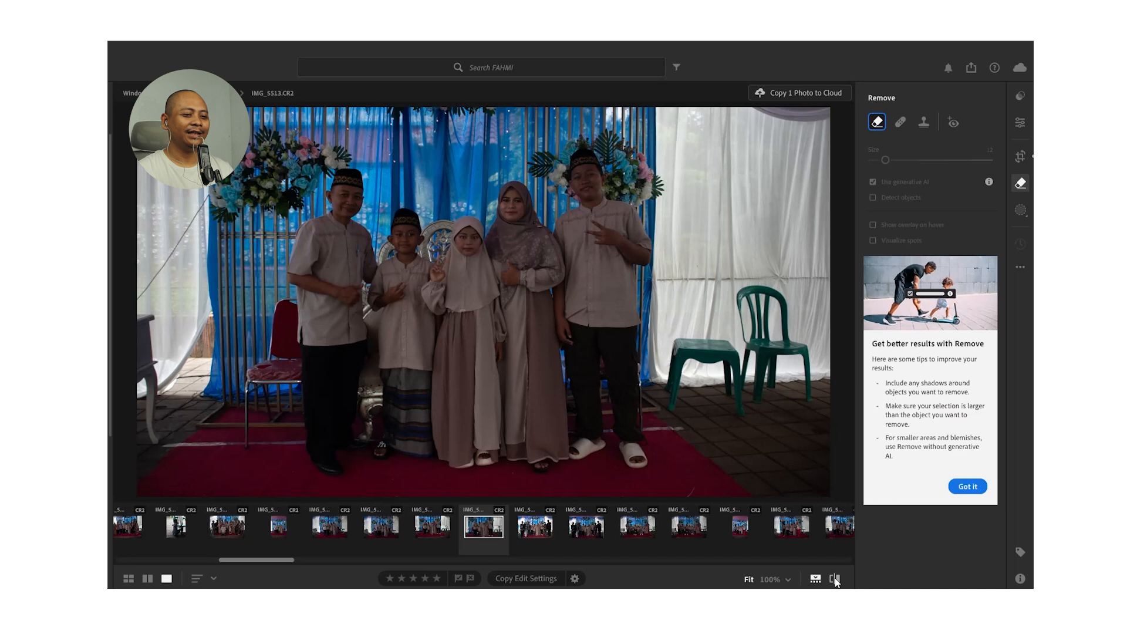
pyautogui.click(834, 580)
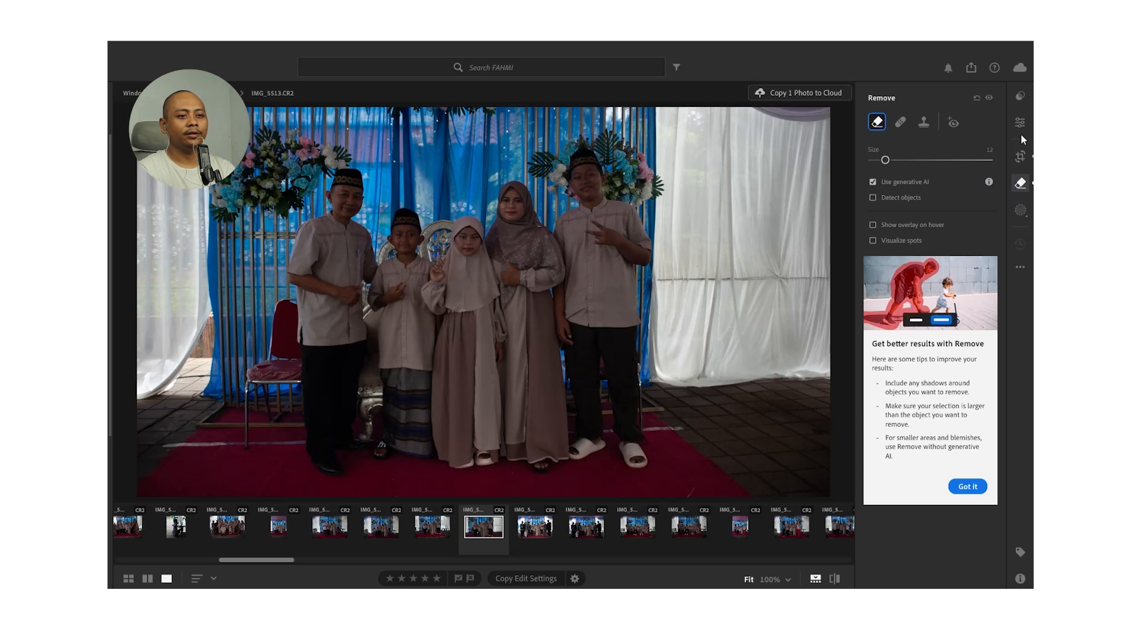
# Mask the subject and set exposure +0.52, contrast +15, highlights +14, shadows +13, whites +12 and blacks -1, then compare with the original.
pyautogui.click(1021, 209)
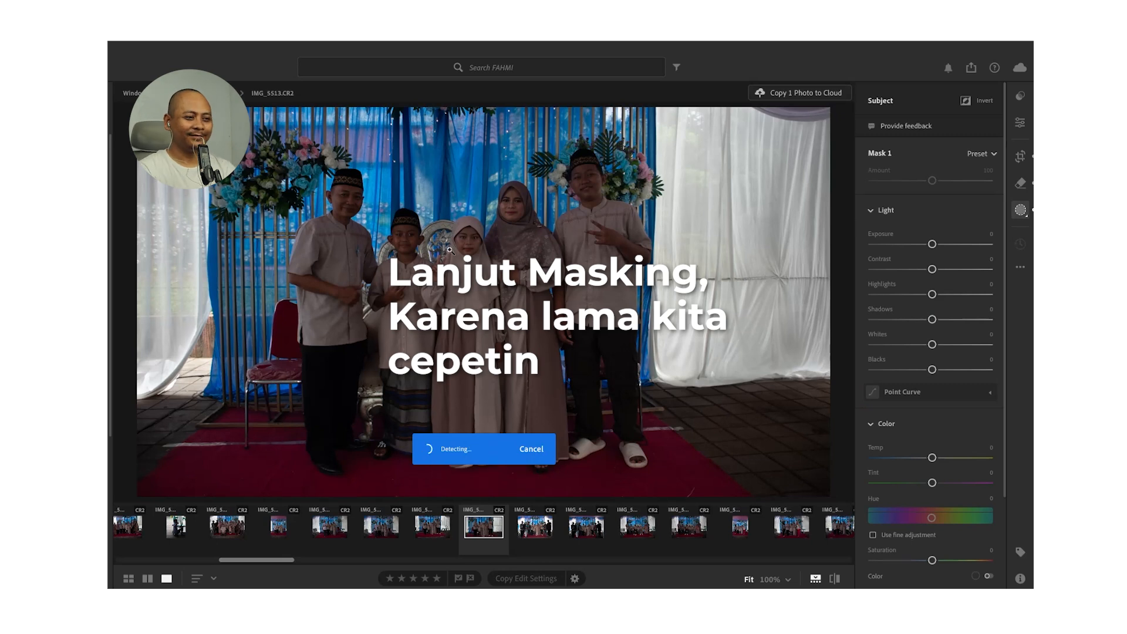
pyautogui.moveTo(931, 243)
pyautogui.mouseDown()
pyautogui.moveTo(943, 246)
pyautogui.moveTo(942, 273)
pyautogui.moveTo(939, 246)
pyautogui.mouseUp()
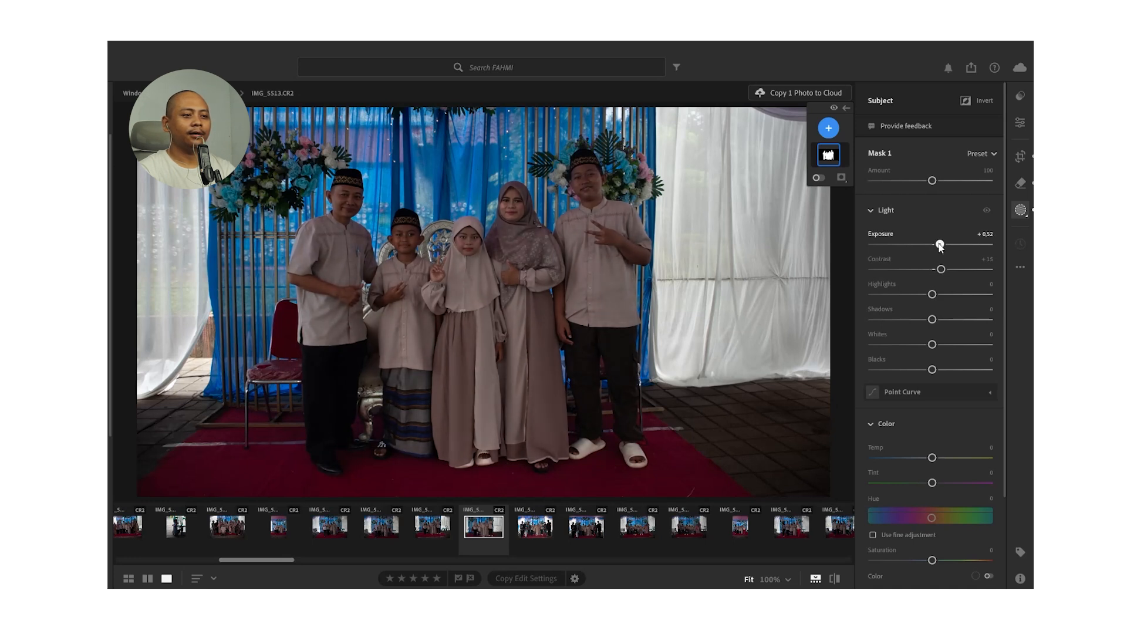
pyautogui.moveTo(934, 299); pyautogui.dragTo(938, 347)
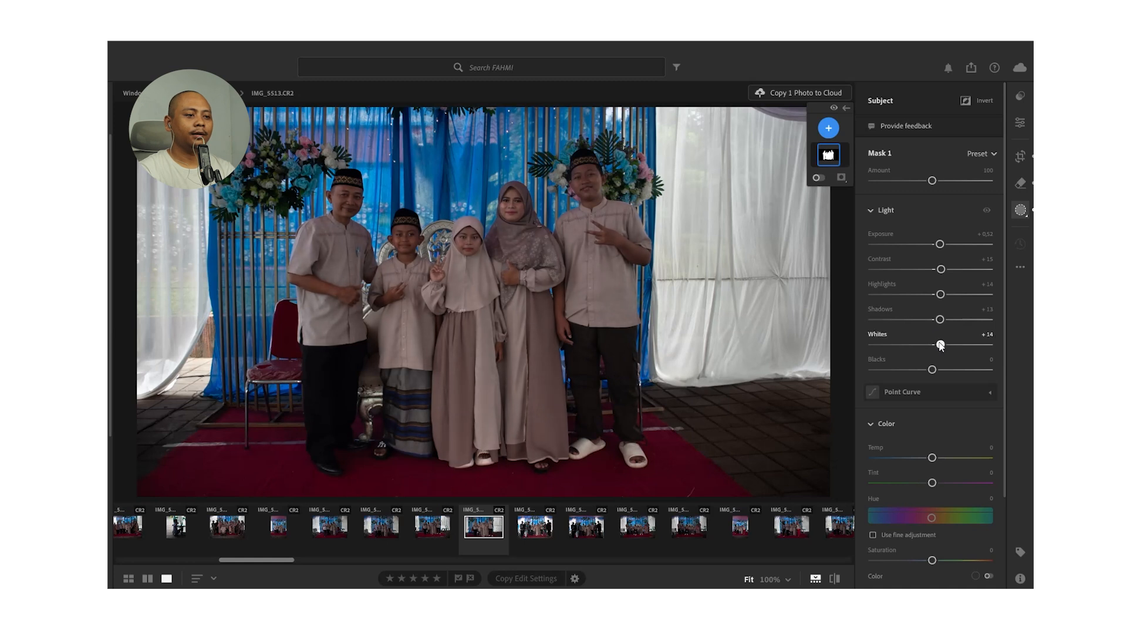
pyautogui.moveTo(934, 373); pyautogui.dragTo(932, 370)
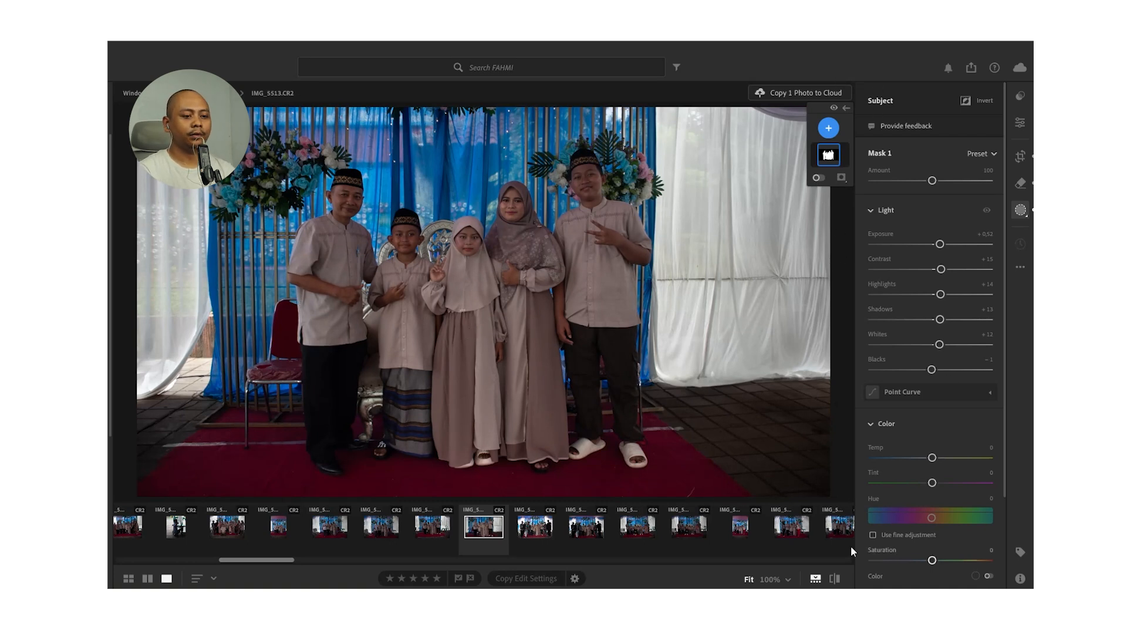
pyautogui.click(831, 580)
pyautogui.click(831, 580)
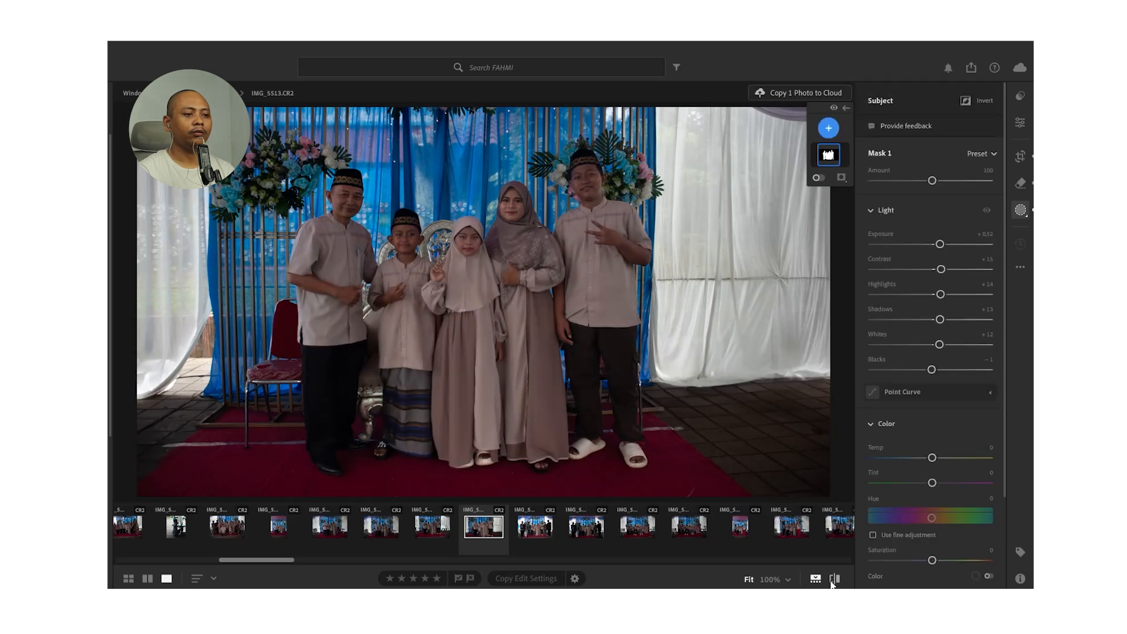
# Compare the photo with the original and raise the subject mask's exposure to +0.68.
pyautogui.click(831, 580)
pyautogui.click(832, 580)
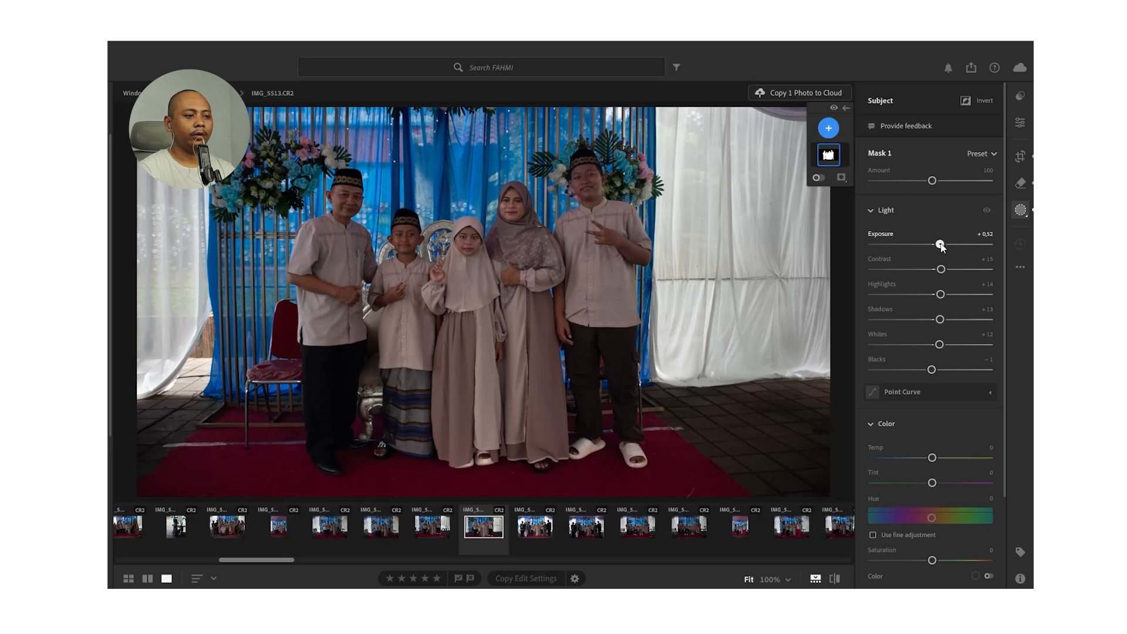
pyautogui.moveTo(941, 246); pyautogui.dragTo(945, 247)
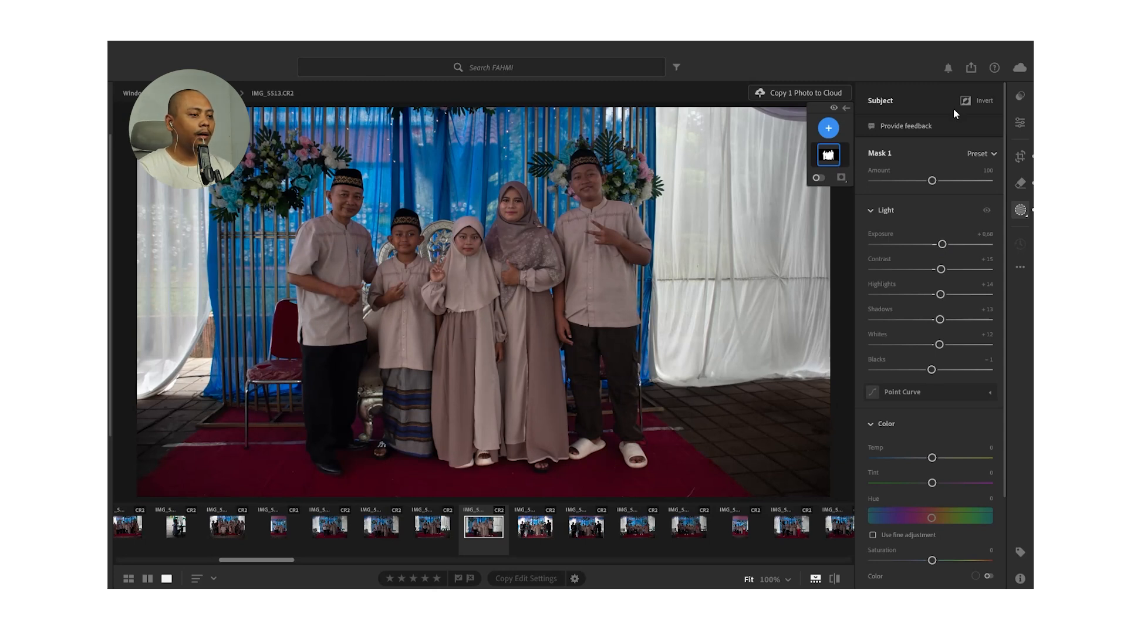
# Add a background mask with exposure -0.28, contrast +10, highlights +7, shadows -11, whites -7 and blacks +16.
pyautogui.click(828, 128)
pyautogui.click(928, 159)
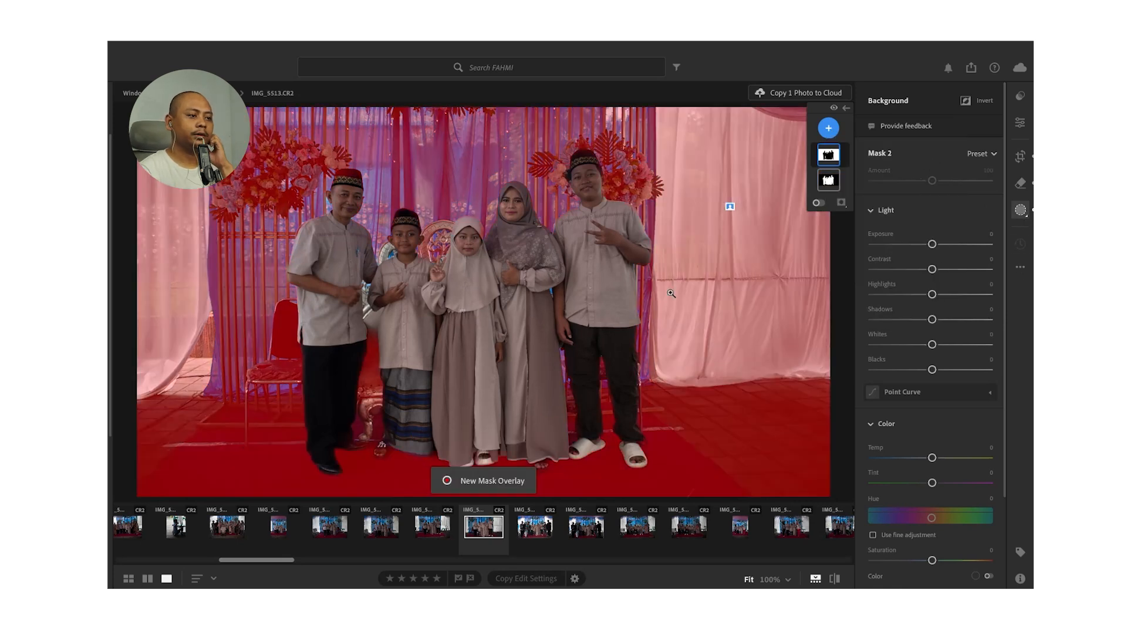
pyautogui.moveTo(932, 245); pyautogui.dragTo(932, 296)
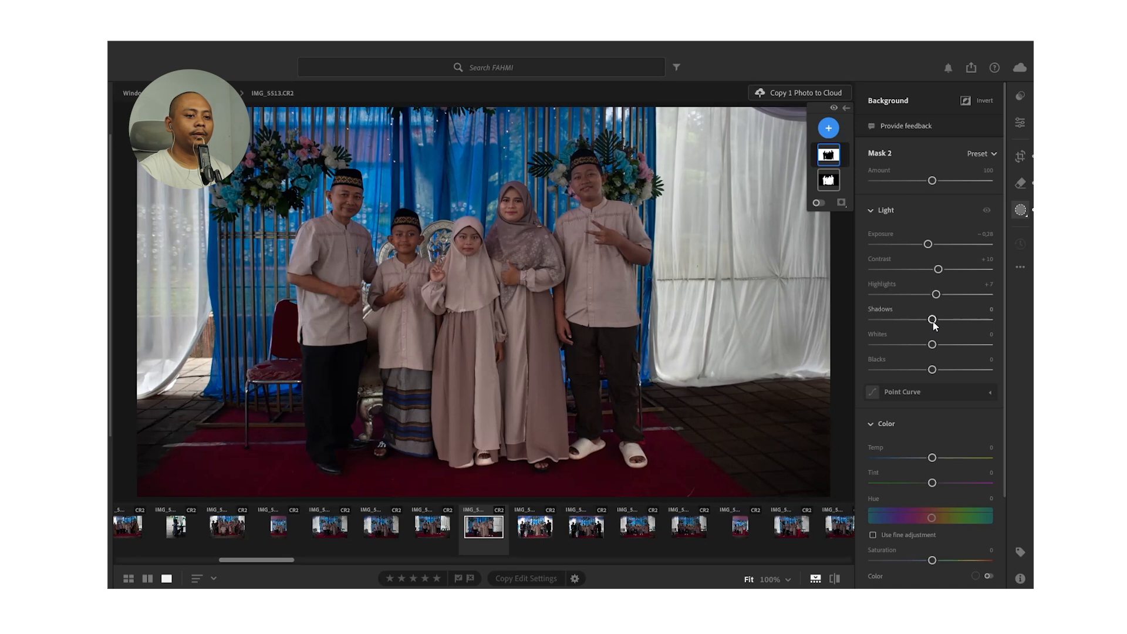
pyautogui.moveTo(933, 321); pyautogui.dragTo(941, 370)
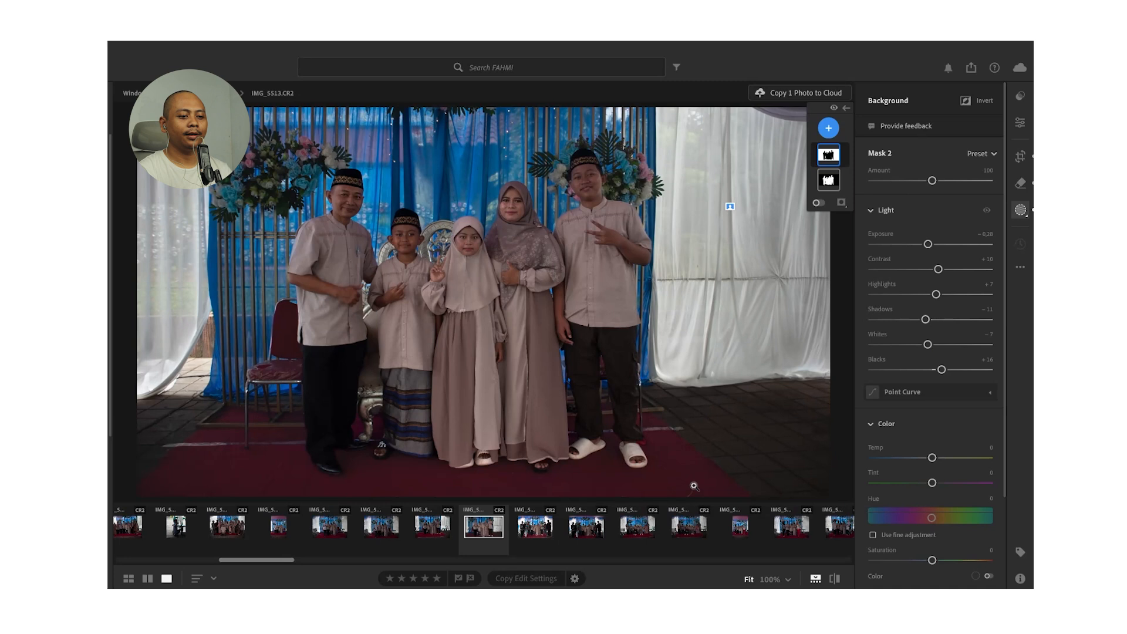
# Compare the masked photo with the original repeatedly to examine the brightness of the group against the background.
pyautogui.click(836, 583)
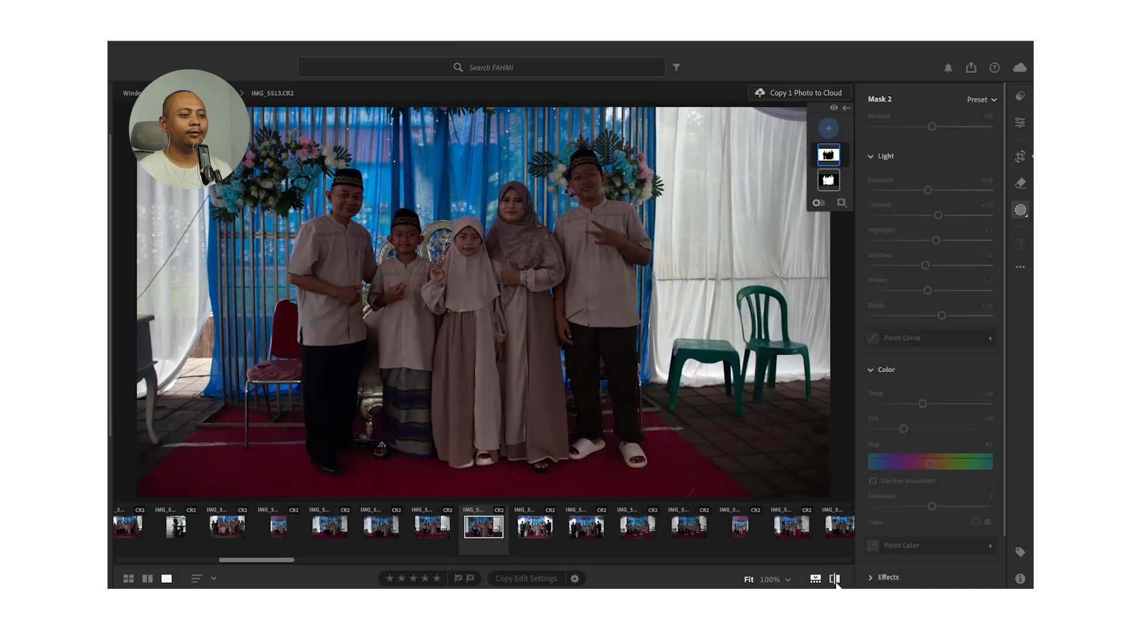
pyautogui.click(835, 582)
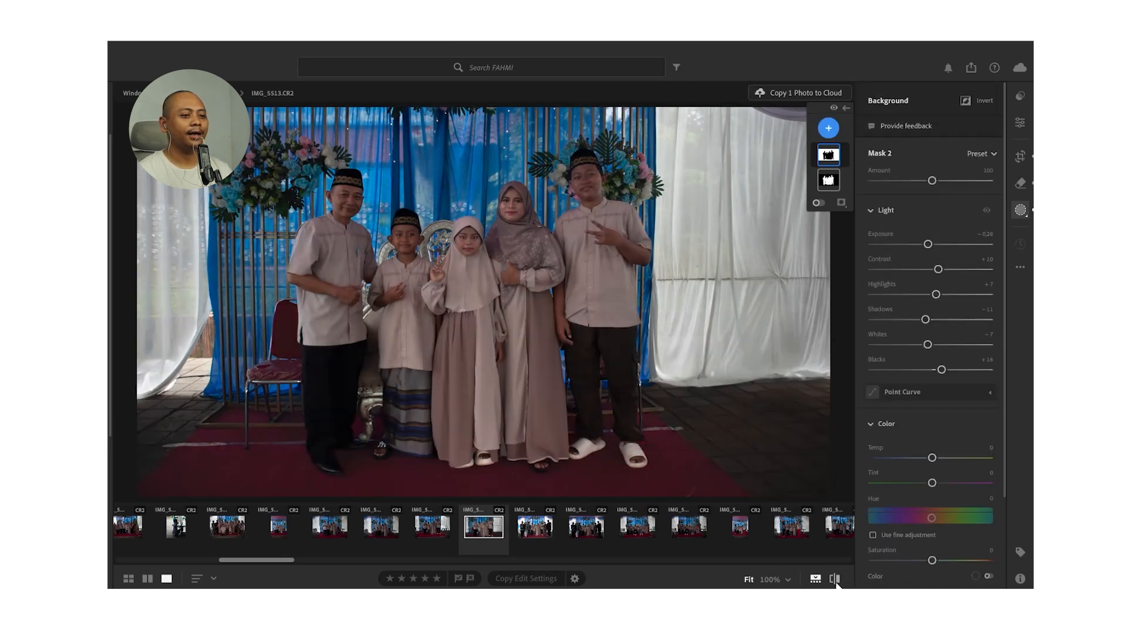
pyautogui.click(835, 583)
pyautogui.click(836, 583)
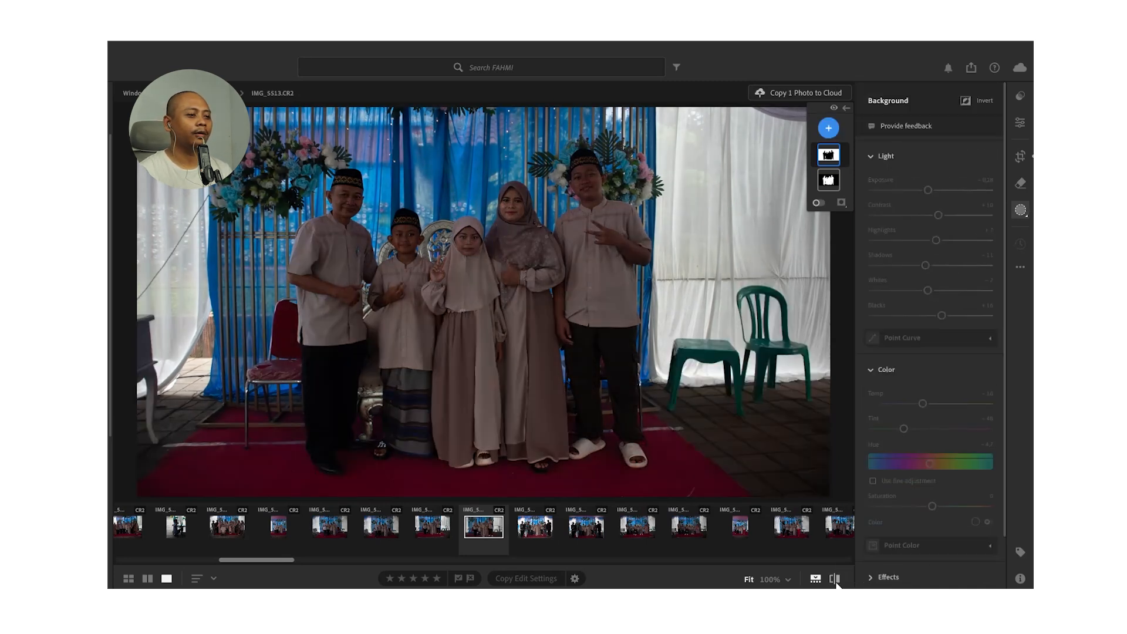
pyautogui.click(835, 583)
pyautogui.click(836, 583)
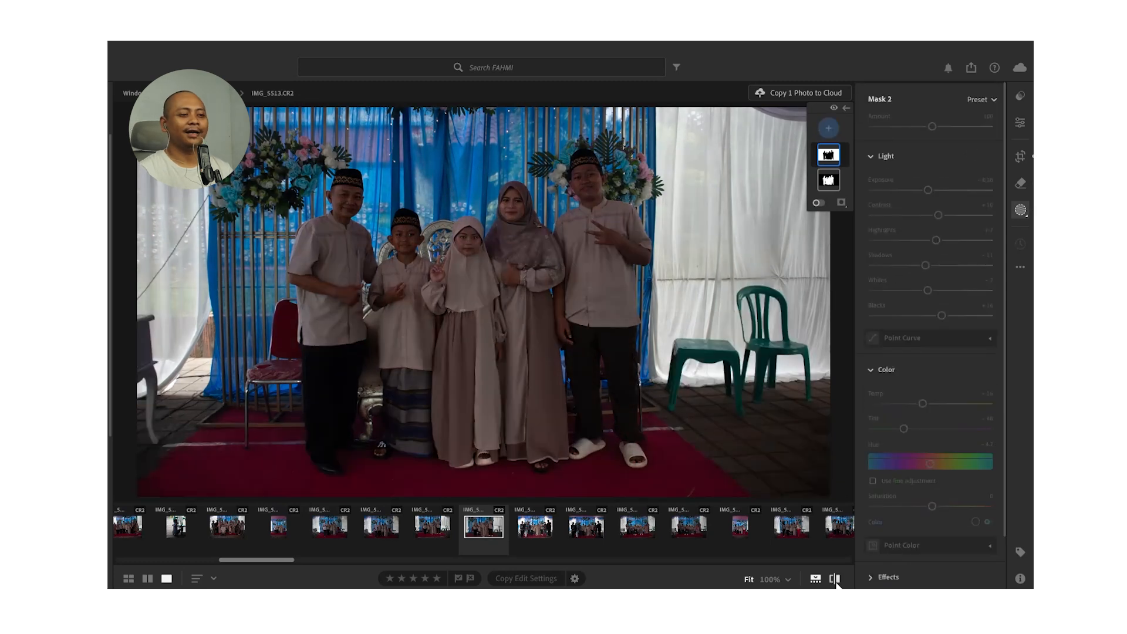
pyautogui.click(835, 583)
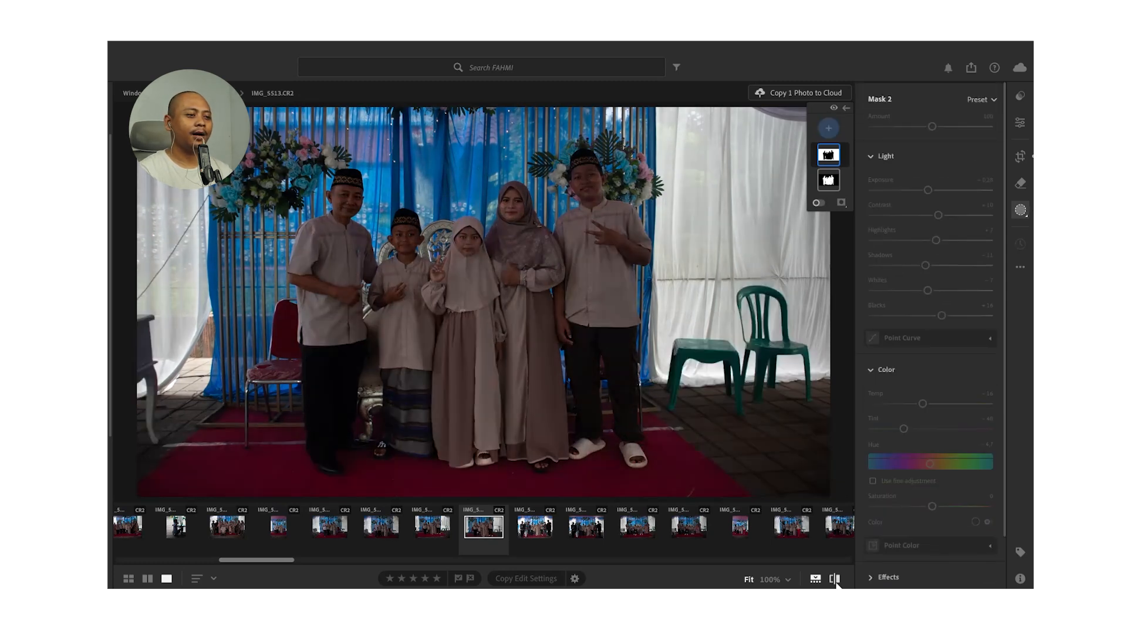
pyautogui.click(836, 583)
pyautogui.click(835, 582)
pyautogui.click(836, 583)
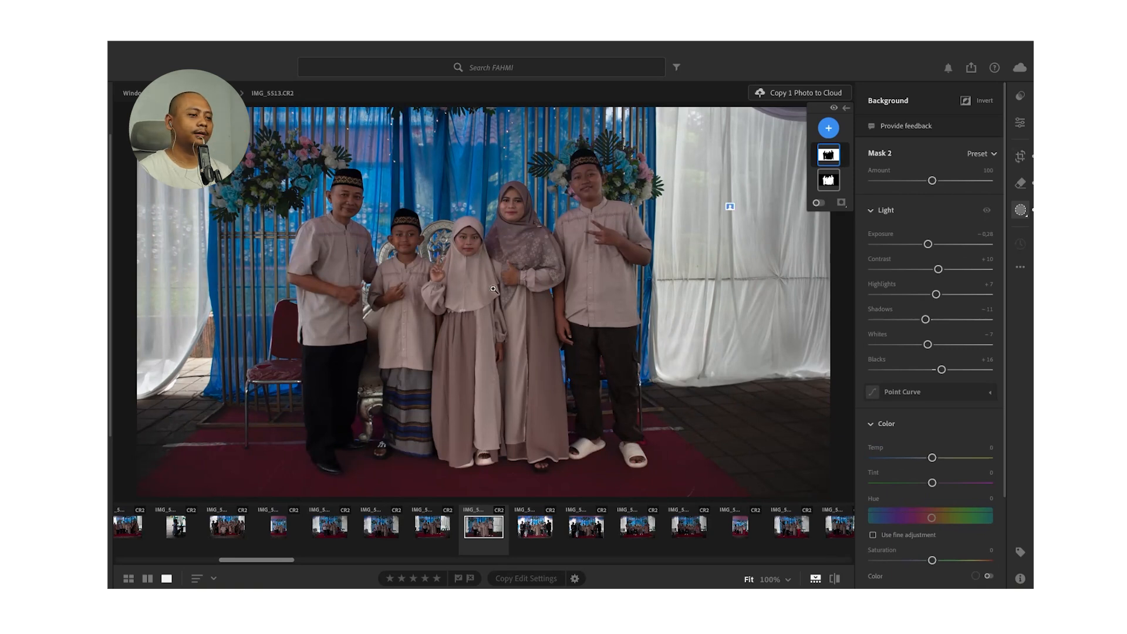
# Try a much tighter 16 x 9 crop that frames the family from about the waist up.
pyautogui.click(1020, 158)
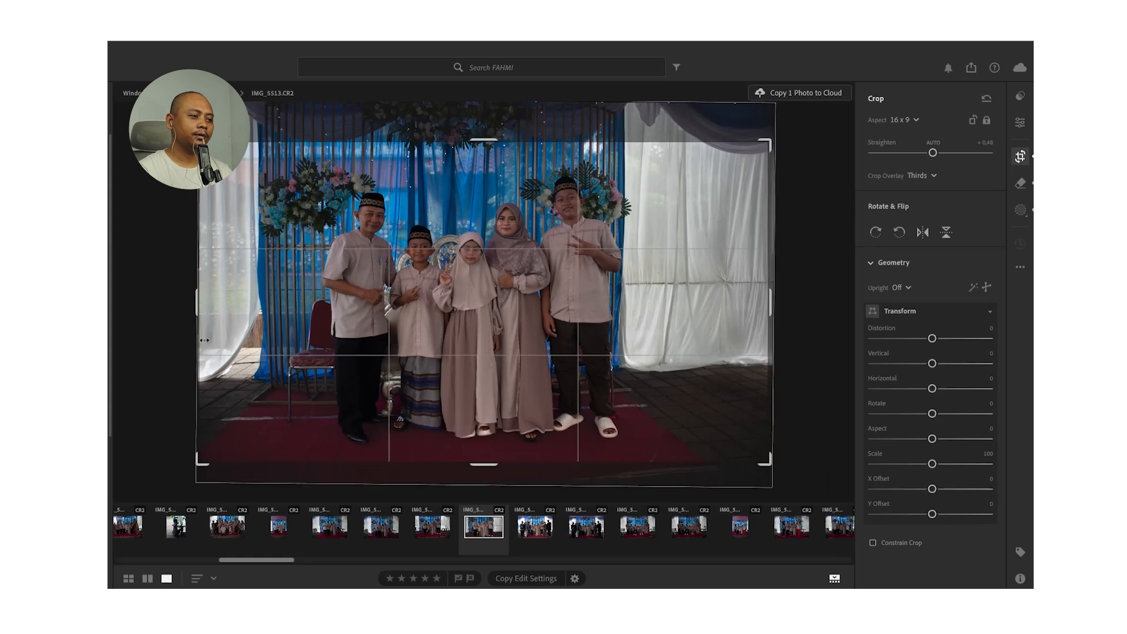
pyautogui.moveTo(202, 461); pyautogui.dragTo(228, 438)
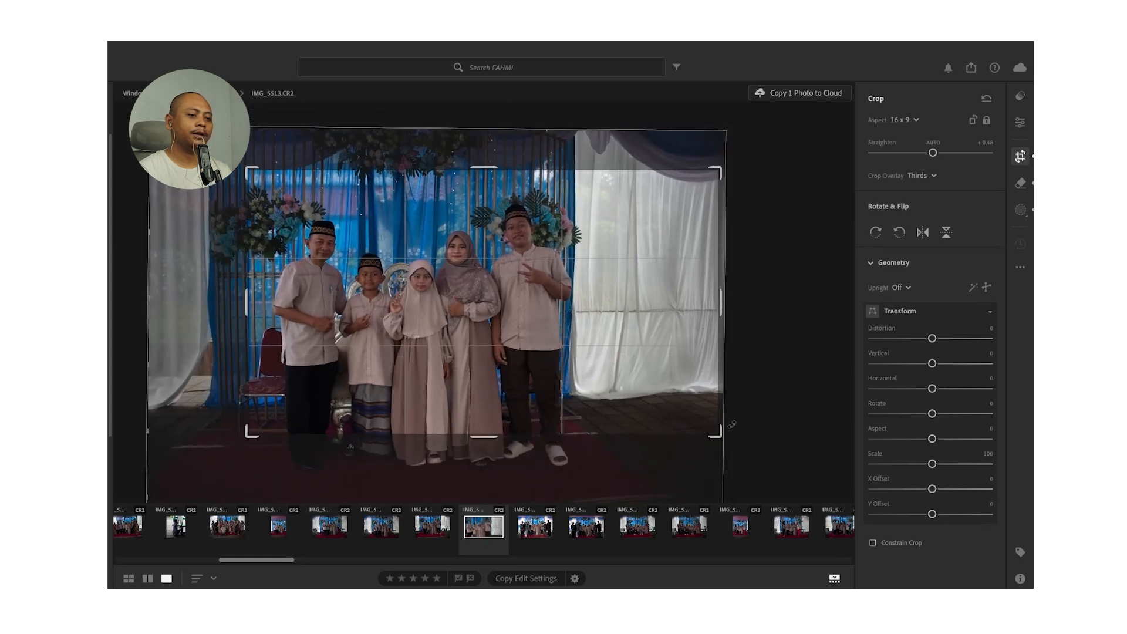
pyautogui.moveTo(724, 435); pyautogui.dragTo(651, 421)
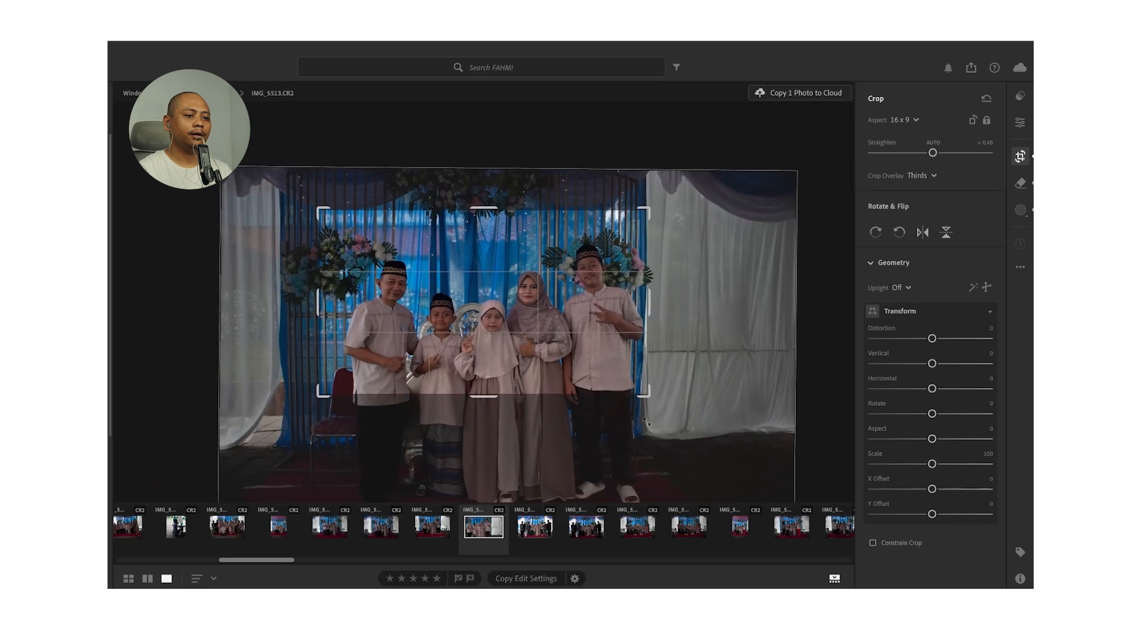
pyautogui.moveTo(586, 365); pyautogui.dragTo(607, 331)
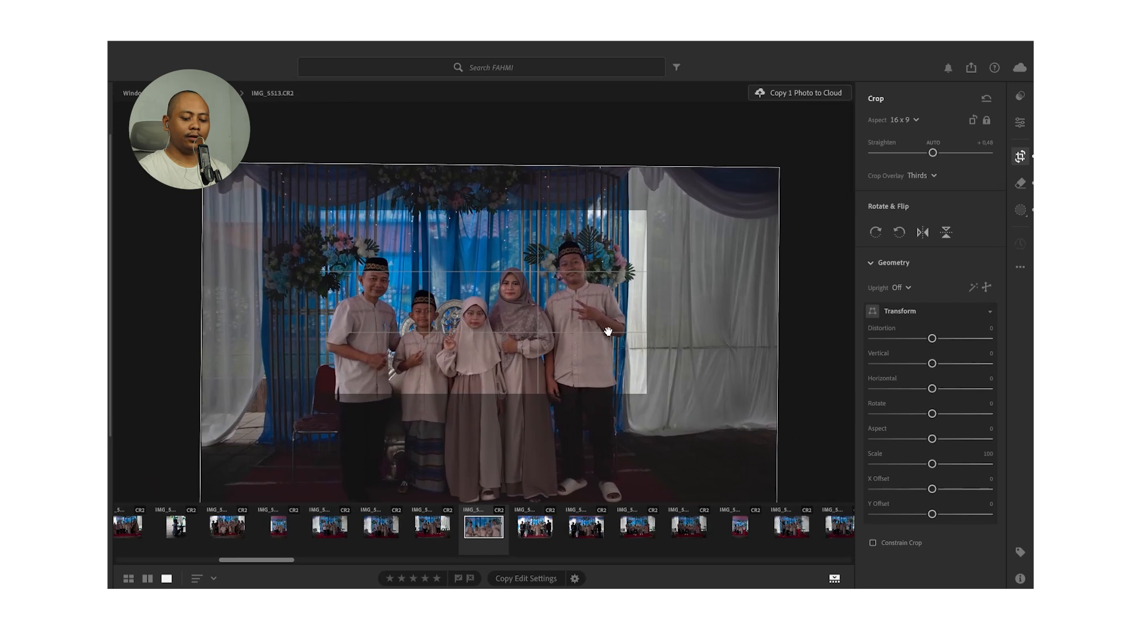
pyautogui.press('e')
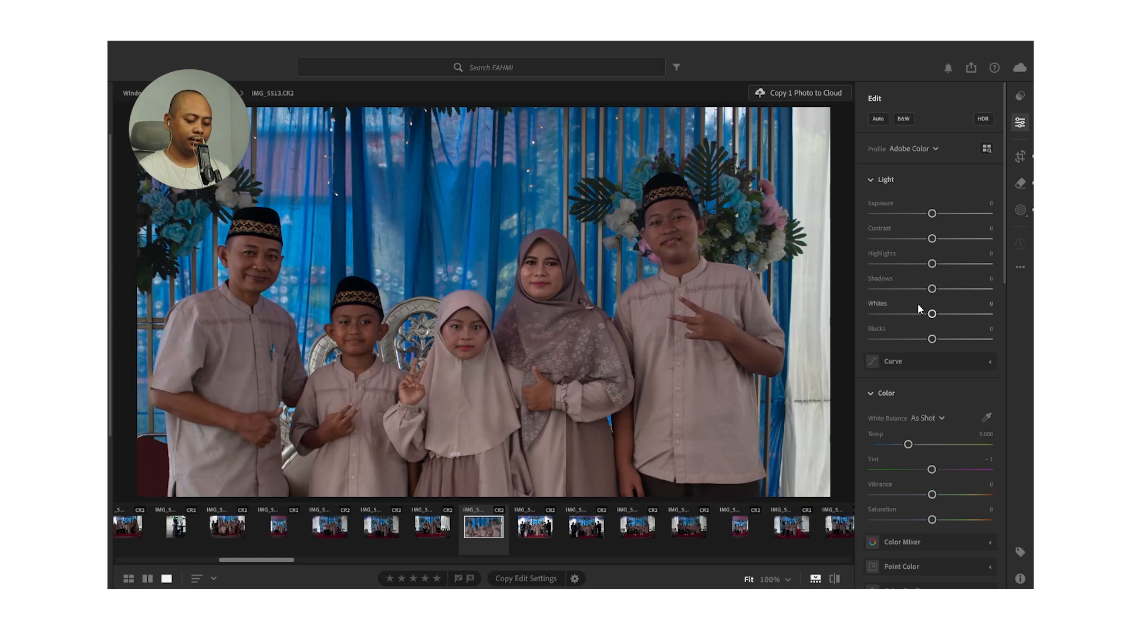
# Undo the tight crop changes back to the full-length framing of the group.
pyautogui.hotkey('ctrl', 'z')
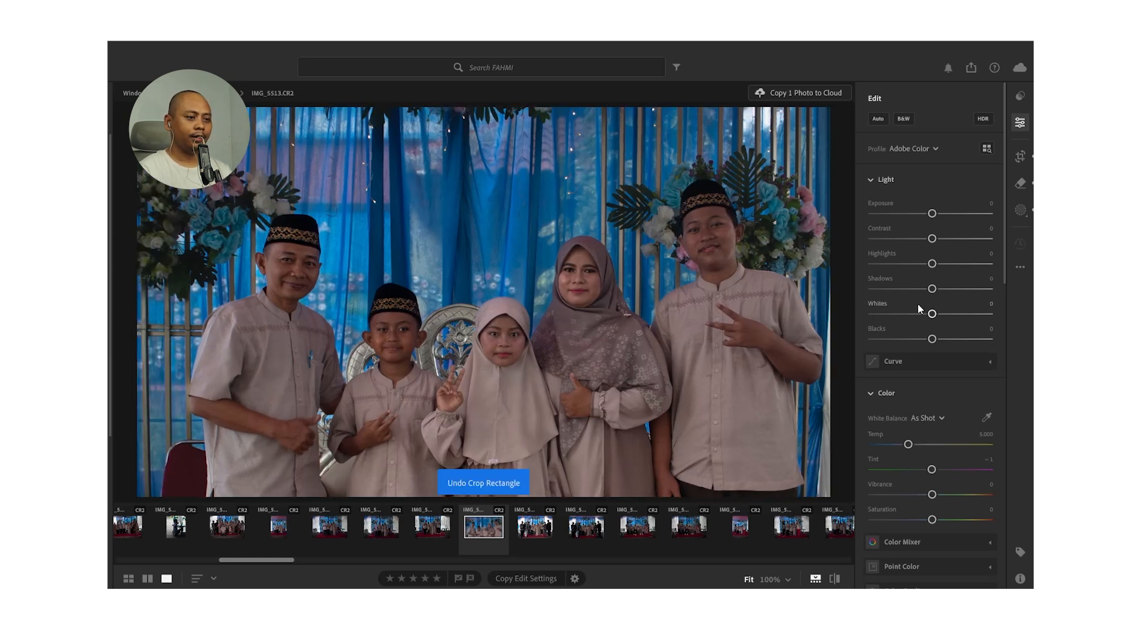
pyautogui.hotkey('ctrl', 'z')
pyautogui.hotkey('ctrl', 'z')
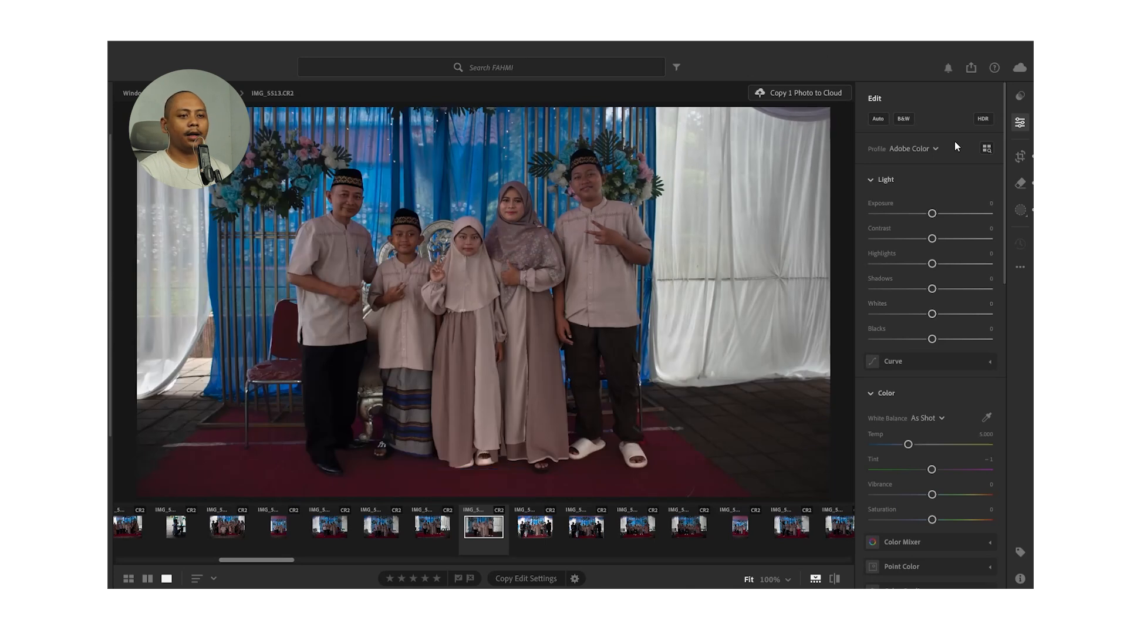
# Crop the 16 x 9 frame slightly tighter from its right edge, keeping the whole group in full length.
pyautogui.click(1020, 156)
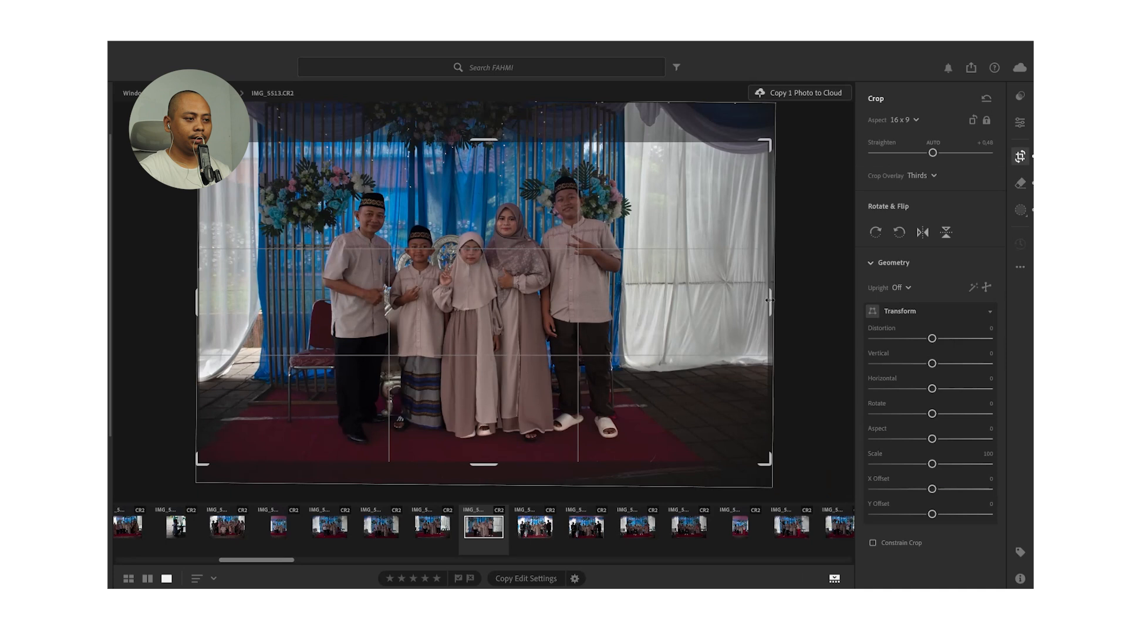
pyautogui.moveTo(769, 300); pyautogui.dragTo(745, 300)
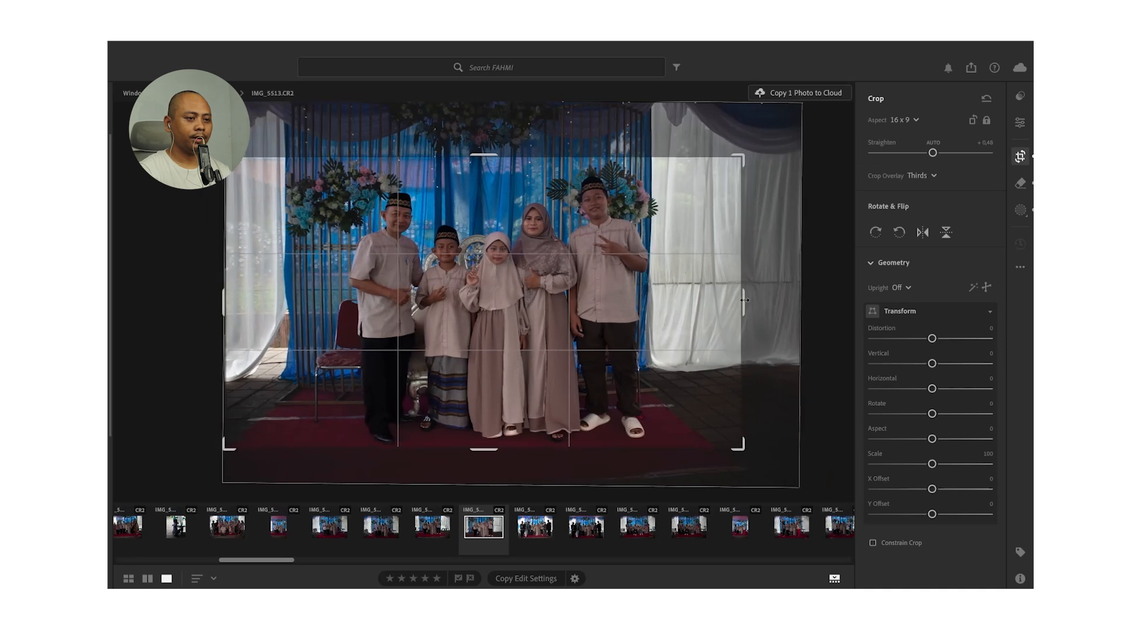
pyautogui.press('Return')
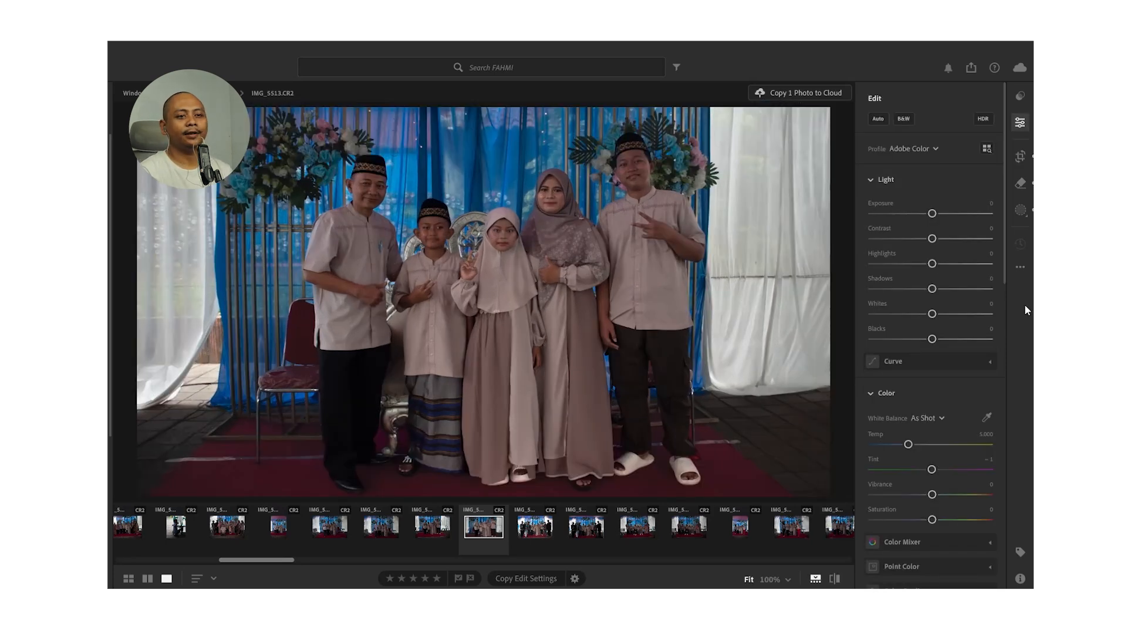
# Preview the saved community presets and try the warm Fujifilm preset with its amount lowered to 95.
pyautogui.click(1020, 95)
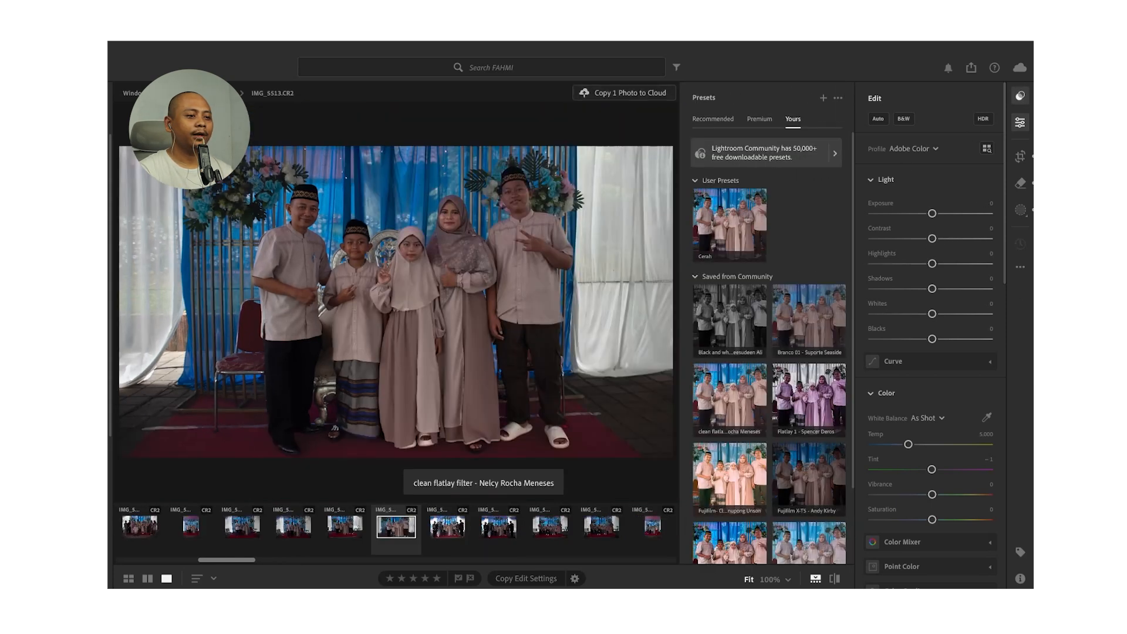
pyautogui.click(735, 405)
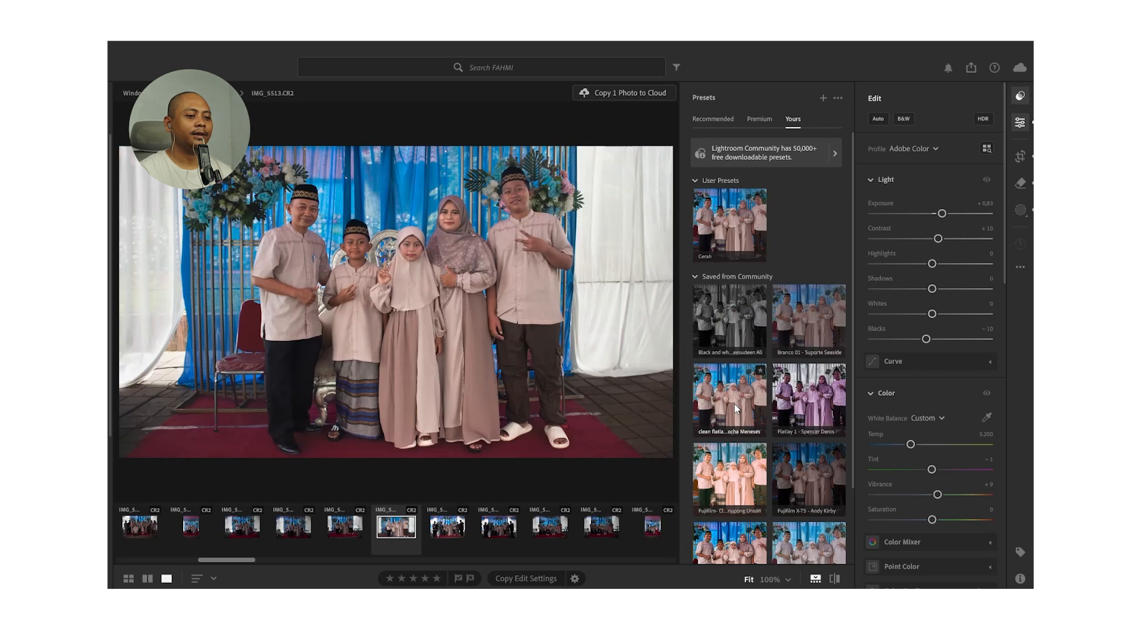
pyautogui.click(730, 478)
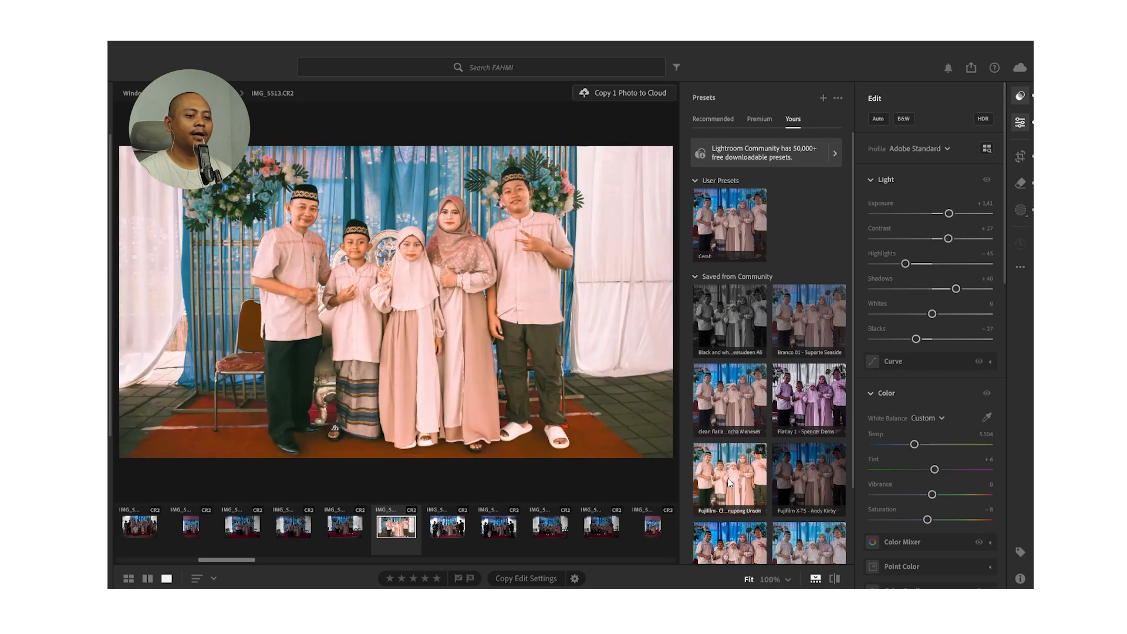
pyautogui.click(728, 483)
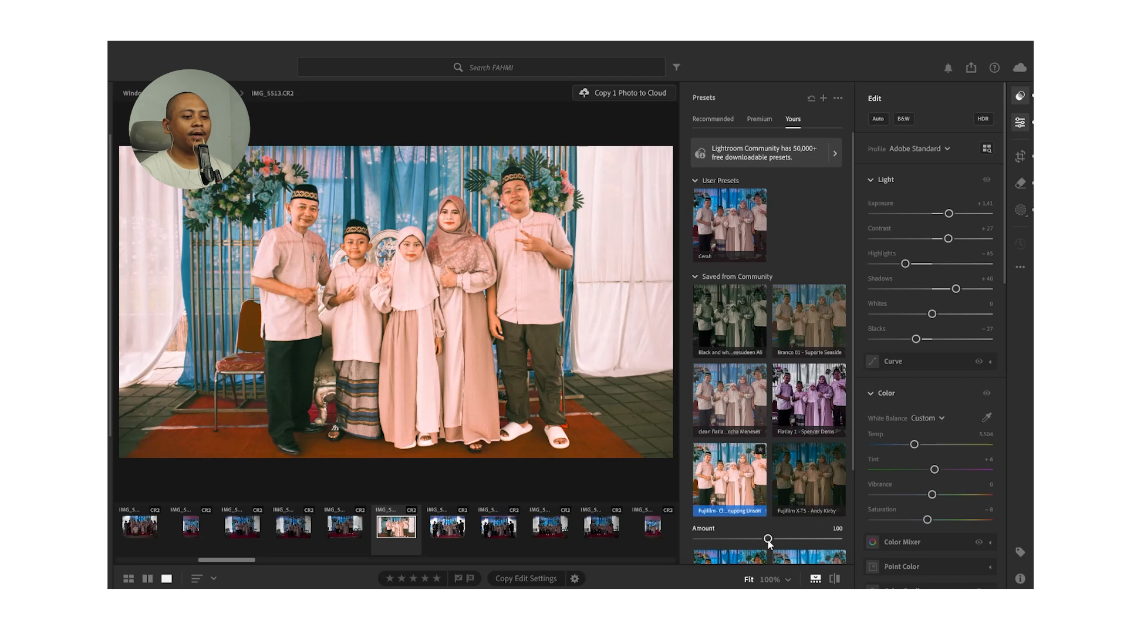
pyautogui.moveTo(767, 538)
pyautogui.mouseDown()
pyautogui.moveTo(728, 538)
pyautogui.moveTo(766, 542)
pyautogui.mouseUp()
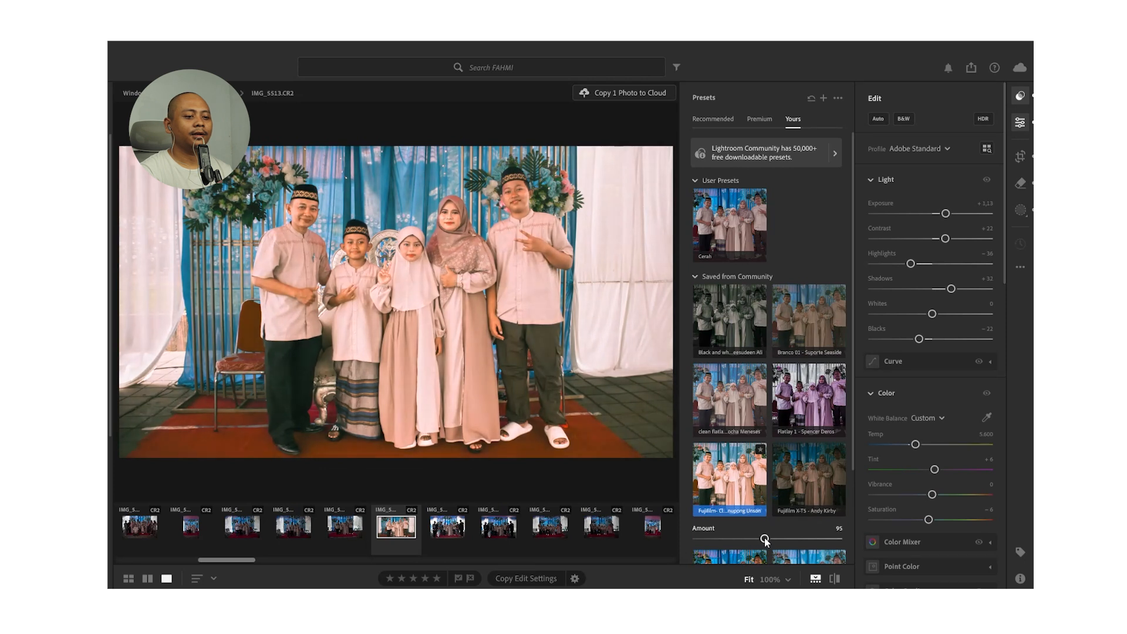
# Try the clean flatlay filter over the Fujifilm look, and undo both presets and the accidental pick flag.
pyautogui.click(738, 393)
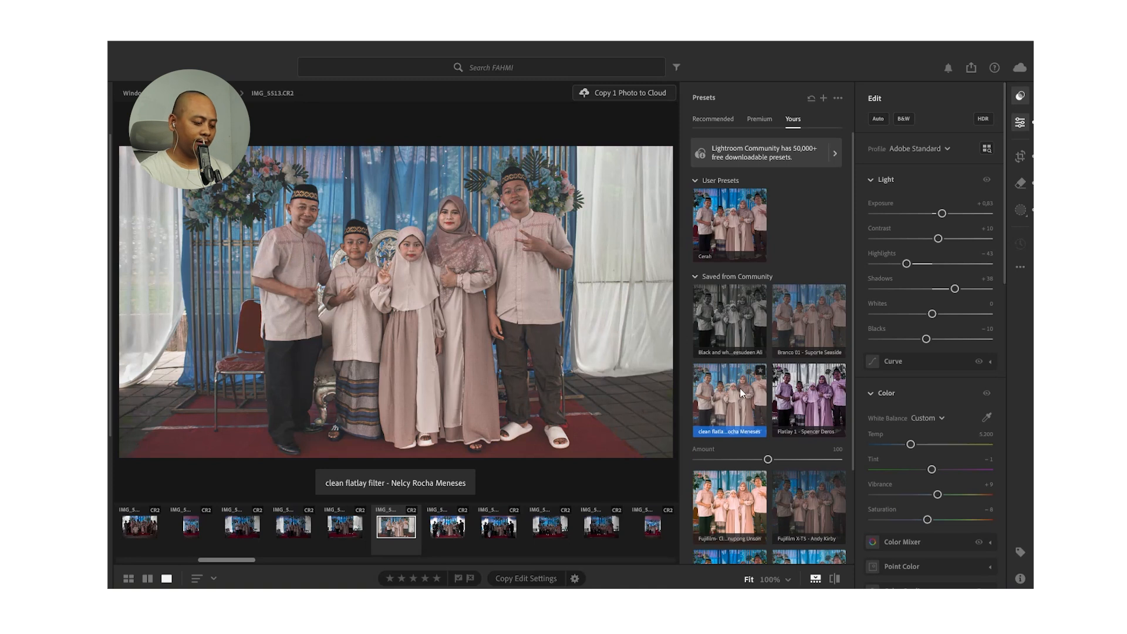
pyautogui.hotkey('ctrl', 'z')
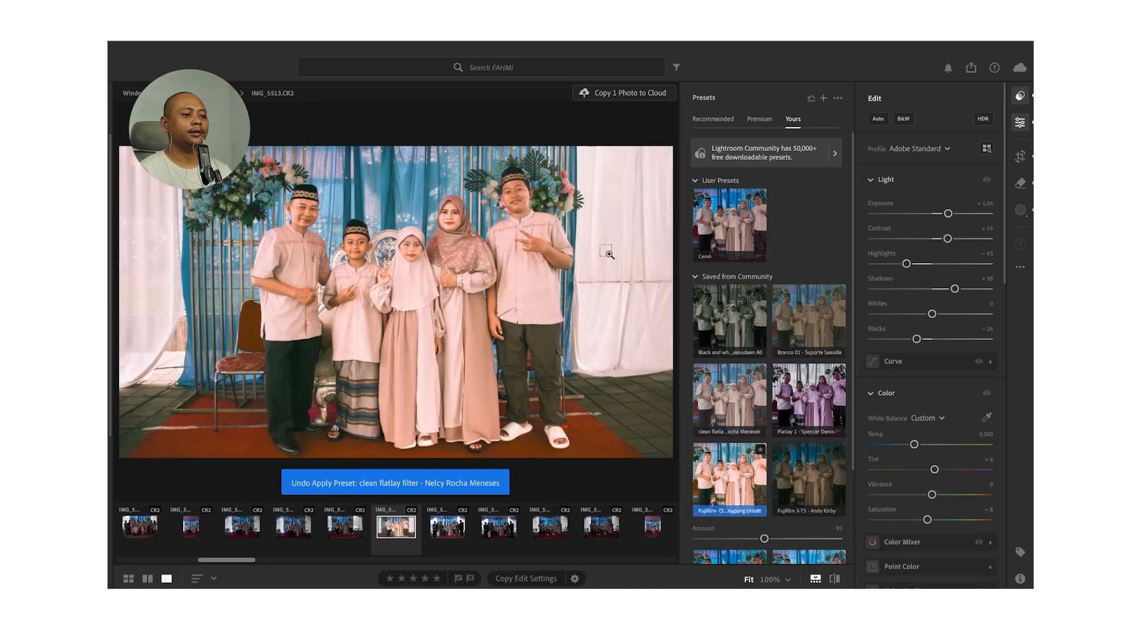
pyautogui.hotkey('ctrl', 'z')
pyautogui.press('p')
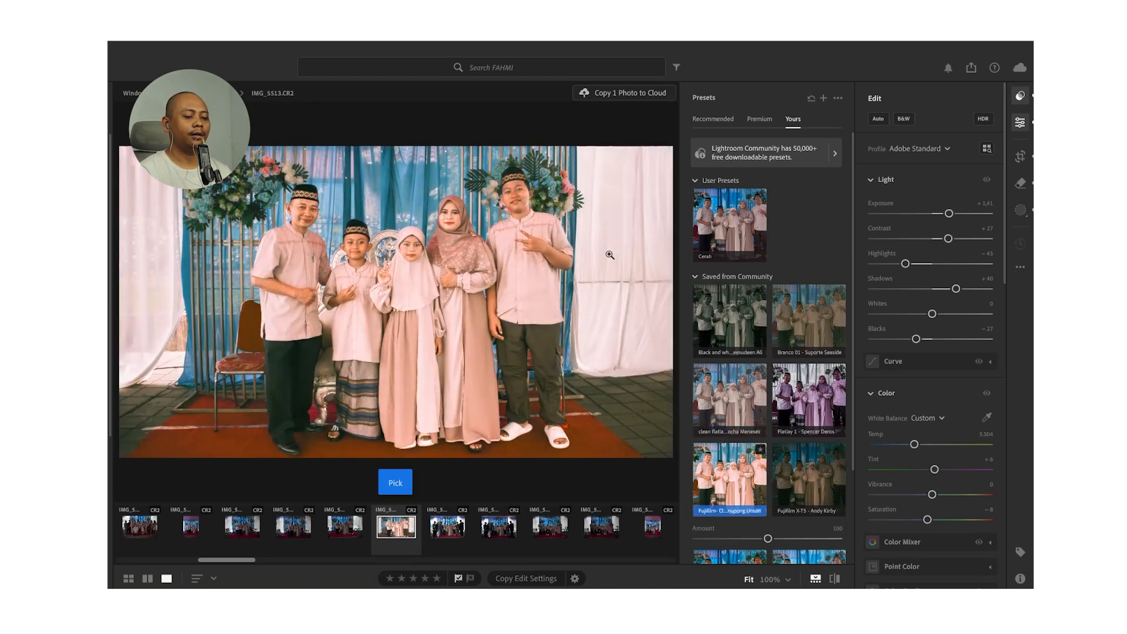
pyautogui.hotkey('ctrl', 'z')
pyautogui.hotkey('ctrl', 'z')
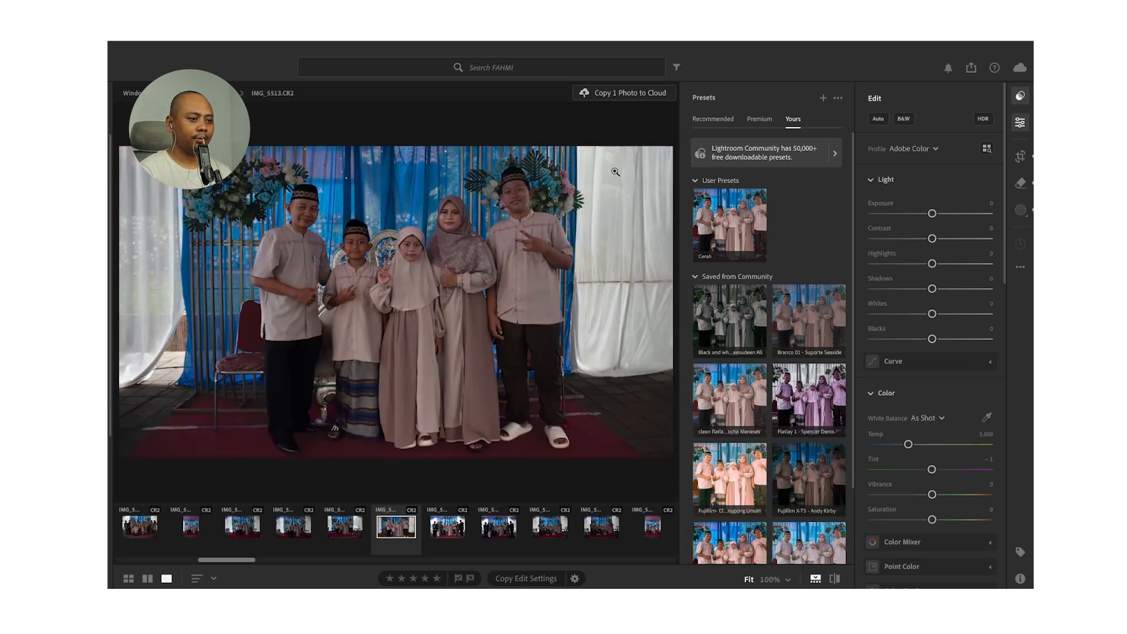
# Apply the saved clean flatlay filter preset at amount 100, close the presets and compare the photo with the original.
pyautogui.click(726, 414)
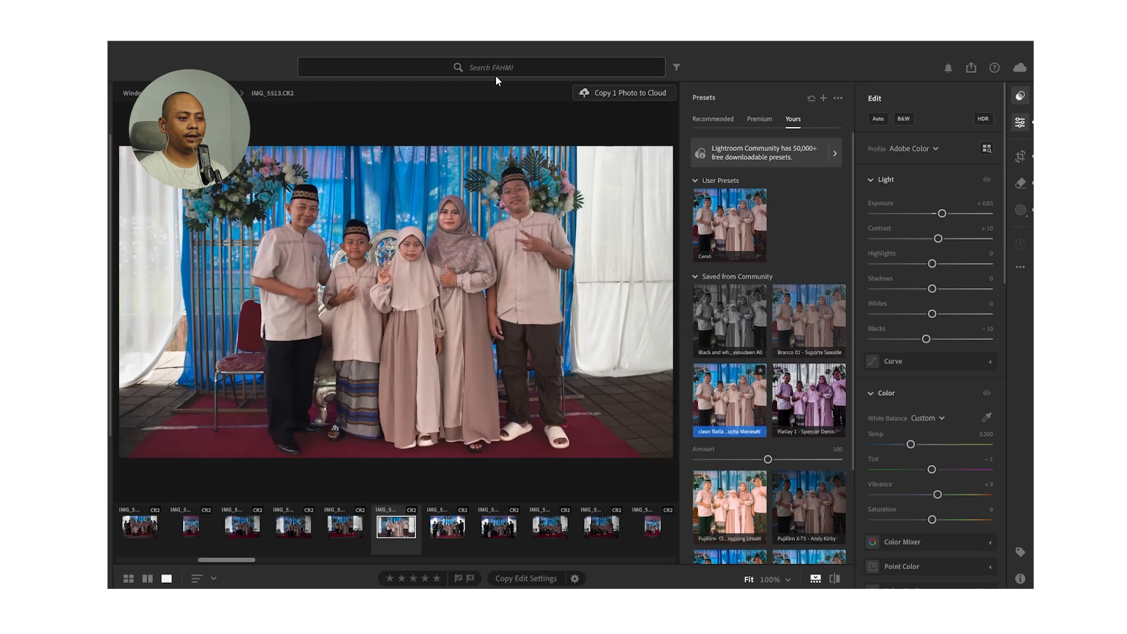
pyautogui.click(1023, 94)
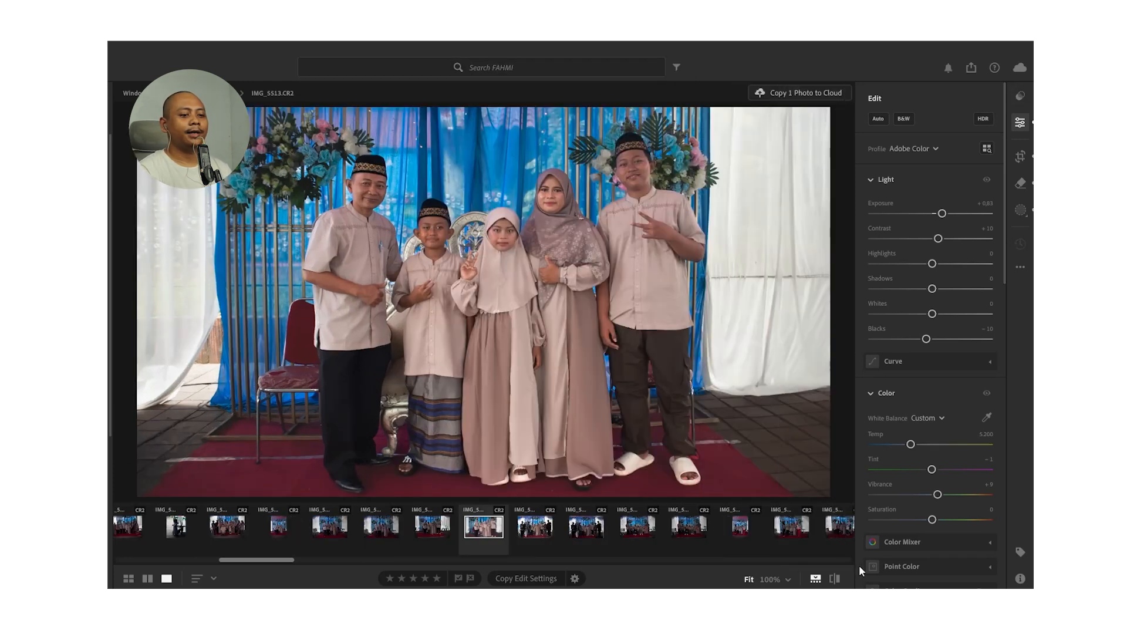
pyautogui.click(836, 579)
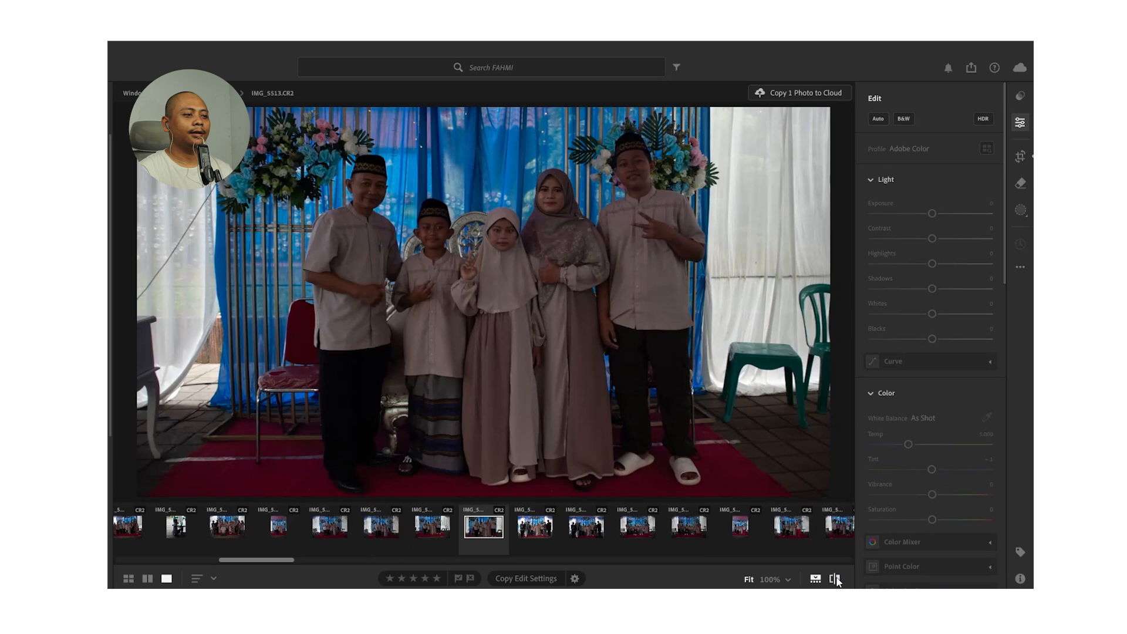
pyautogui.click(836, 579)
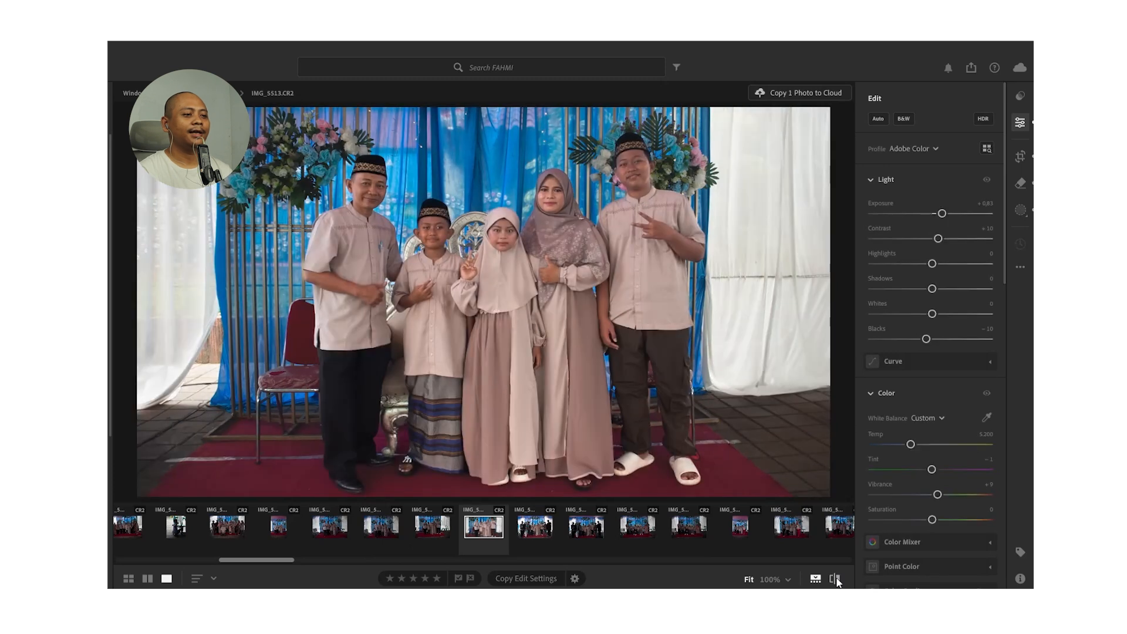
pyautogui.click(836, 579)
pyautogui.click(836, 579)
pyautogui.click(836, 579)
pyautogui.click(835, 580)
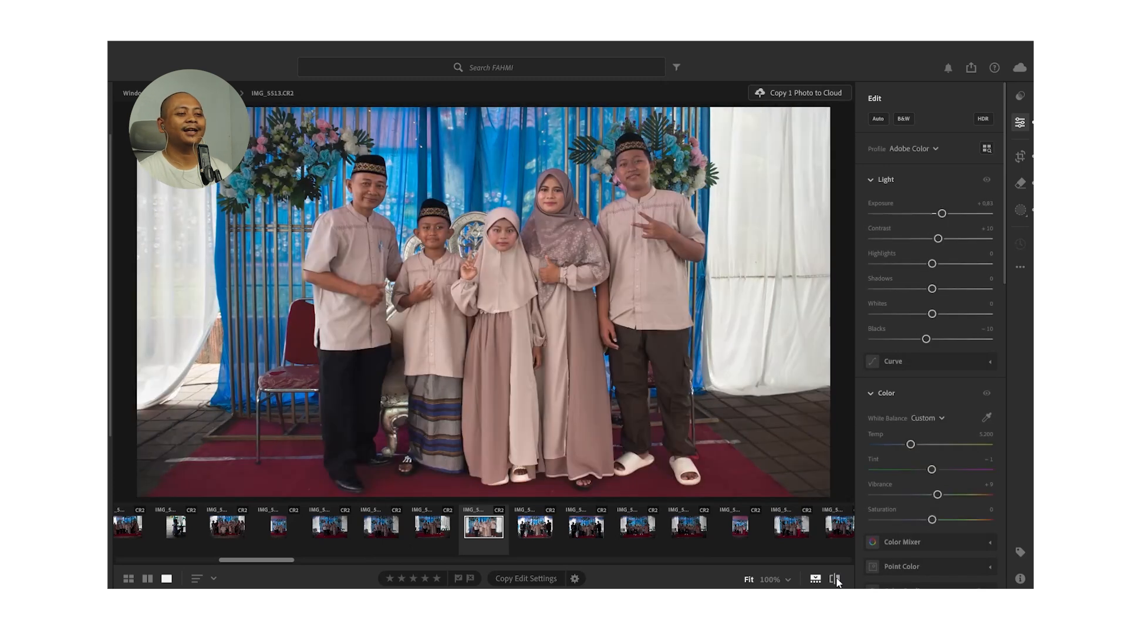